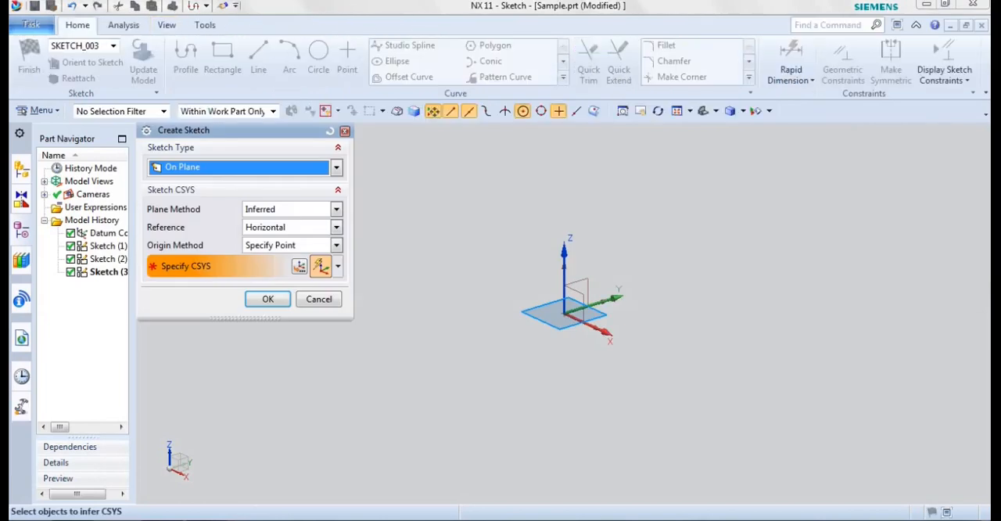
Step: Create a sketch on the YZ datum plane and leave the automatically started Profile tool
{"action": "left_click", "coordinate": [587, 293]}
{"action": "left_click", "coordinate": [268, 298]}
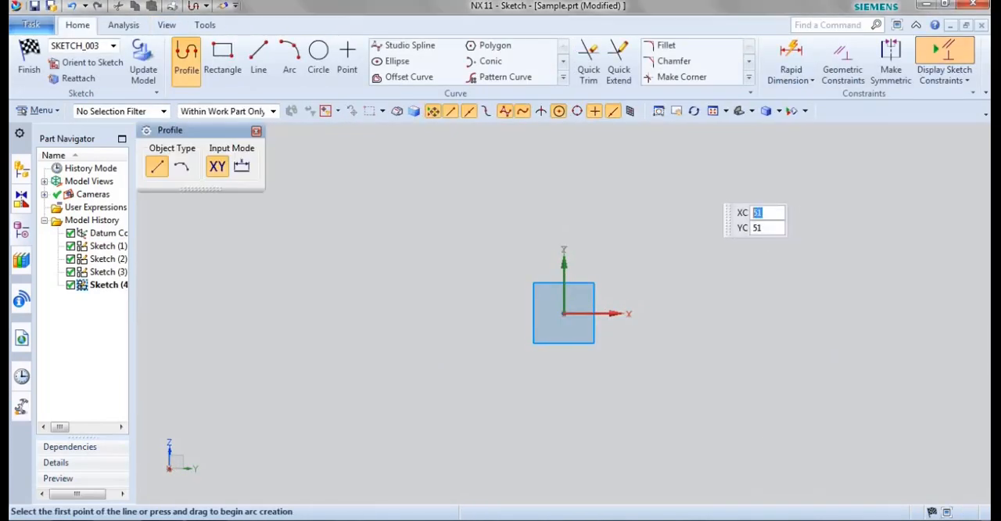
{"action": "key", "text": "Escape"}
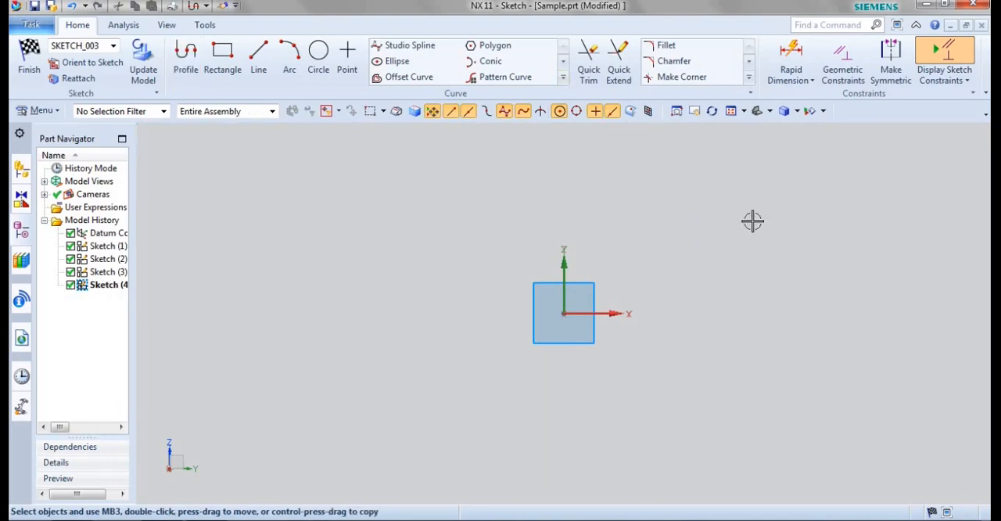
{"action": "left_click", "coordinate": [563, 77]}
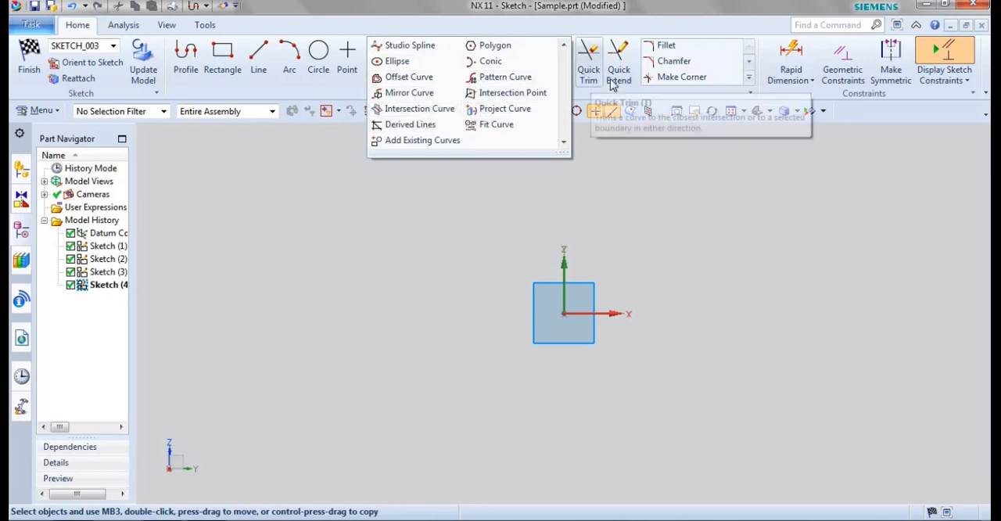
{"action": "left_click", "coordinate": [747, 78]}
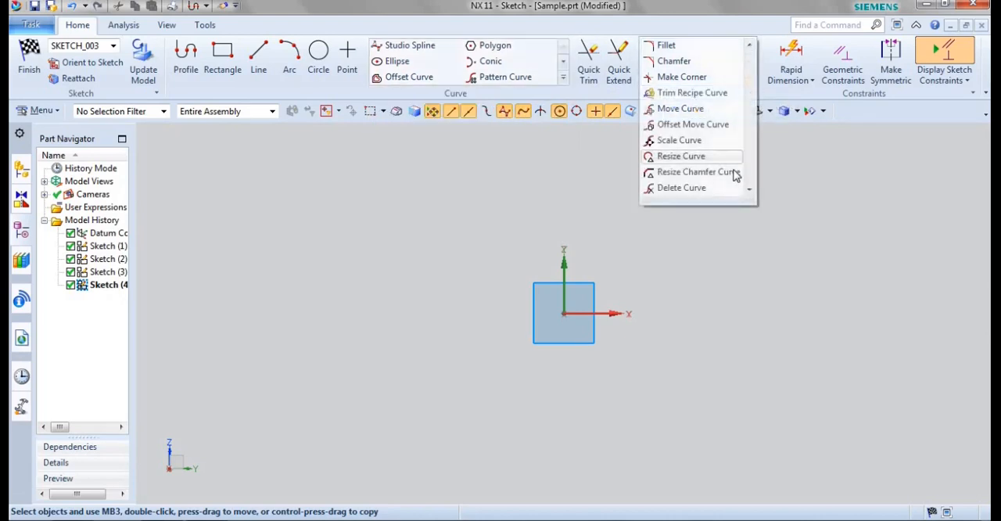
{"action": "left_click", "coordinate": [725, 225]}
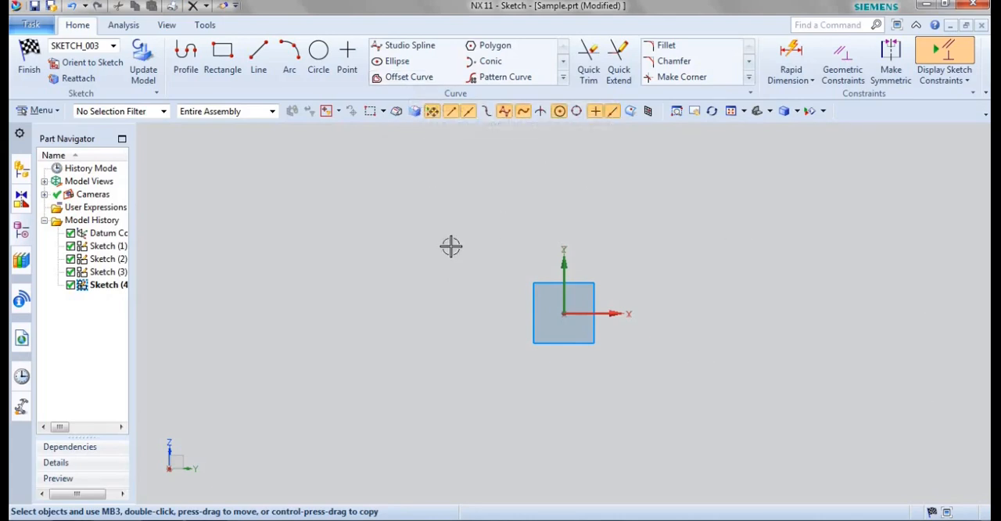
Step: Sketch a horizontal line about 9 mm above the horizontal axis, starting about 79 mm left of the origin and crossing the vertical axis
{"action": "key", "text": "l"}
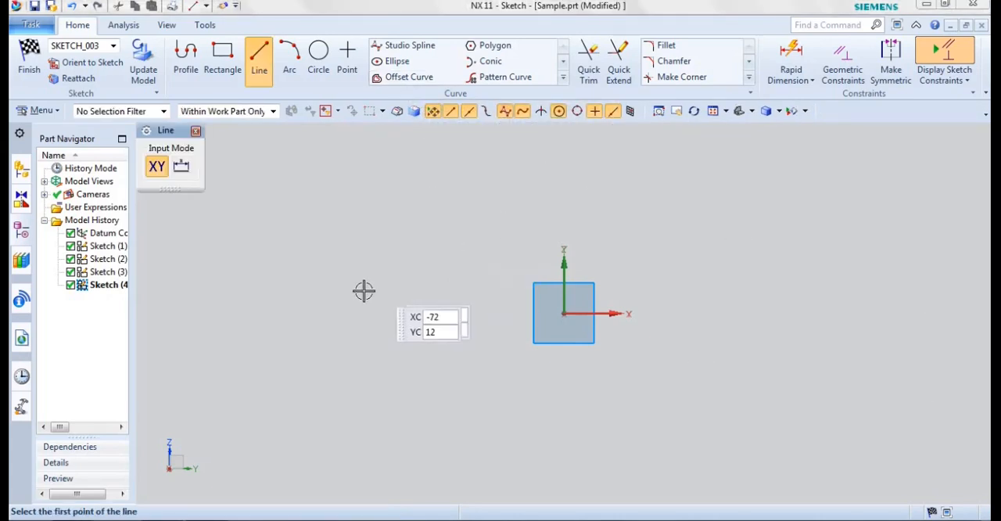
{"action": "left_click", "coordinate": [355, 289]}
{"action": "left_click", "coordinate": [816, 288]}
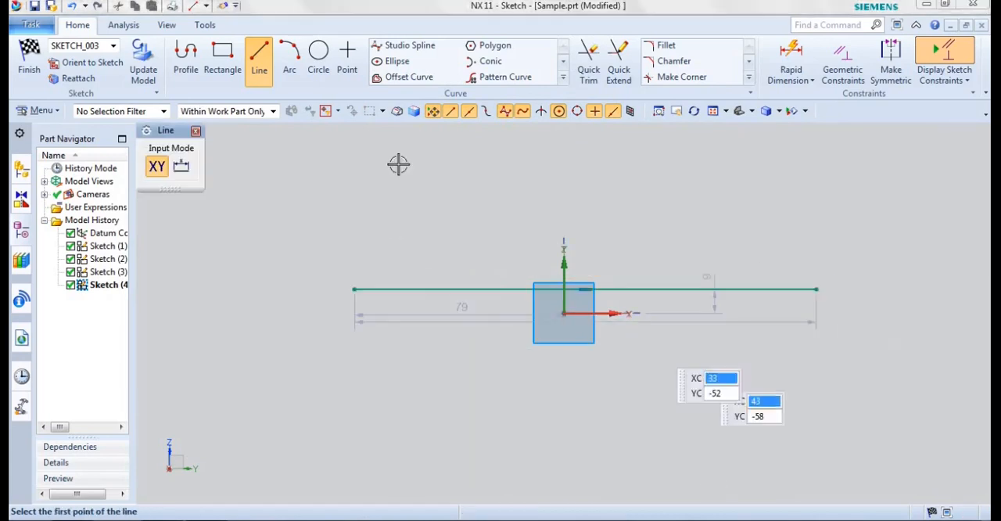
{"action": "key", "text": "Escape"}
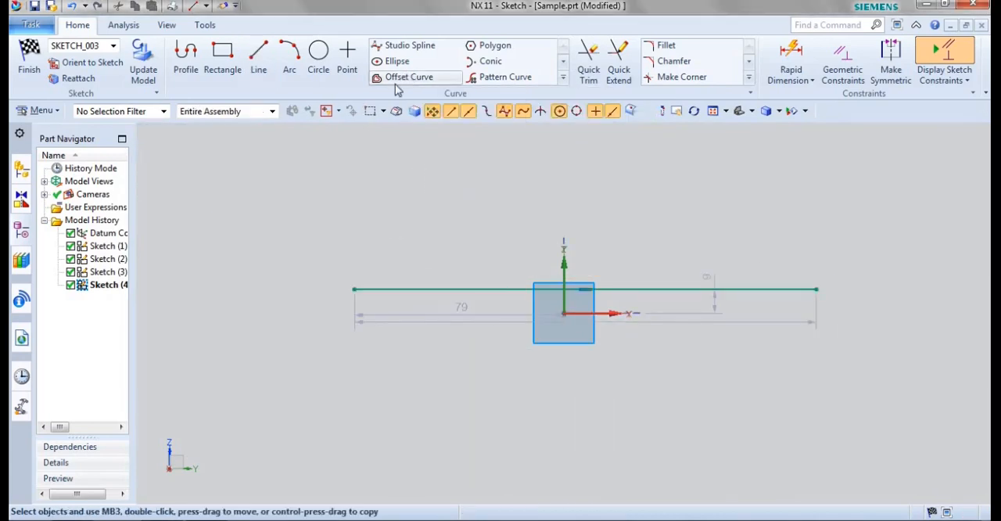
Step: Offset the horizontal line upward by 50 mm as a single copy, reversing the default direction
{"action": "left_click", "coordinate": [395, 78]}
{"action": "left_click", "coordinate": [431, 290]}
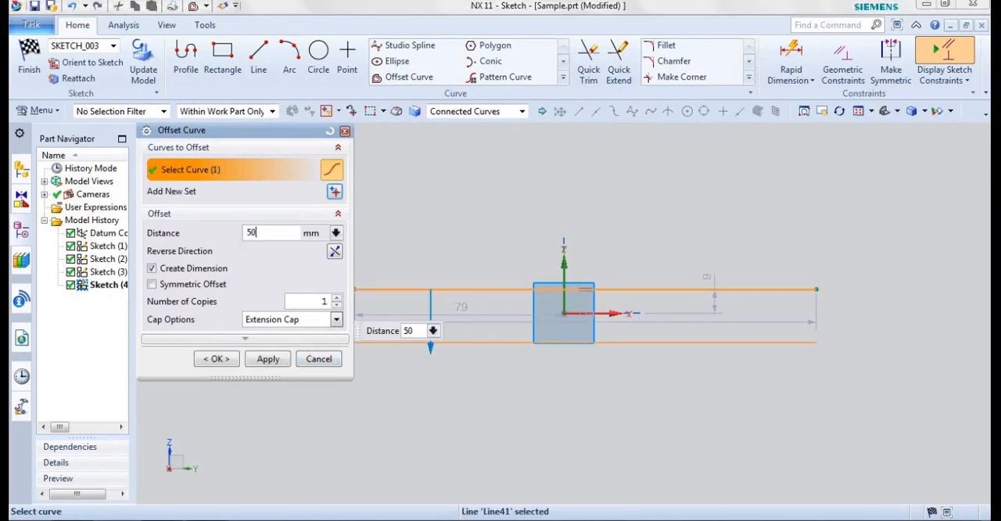
{"action": "left_click_drag", "start_coordinate": [147, 131], "coordinate": [115, 132]}
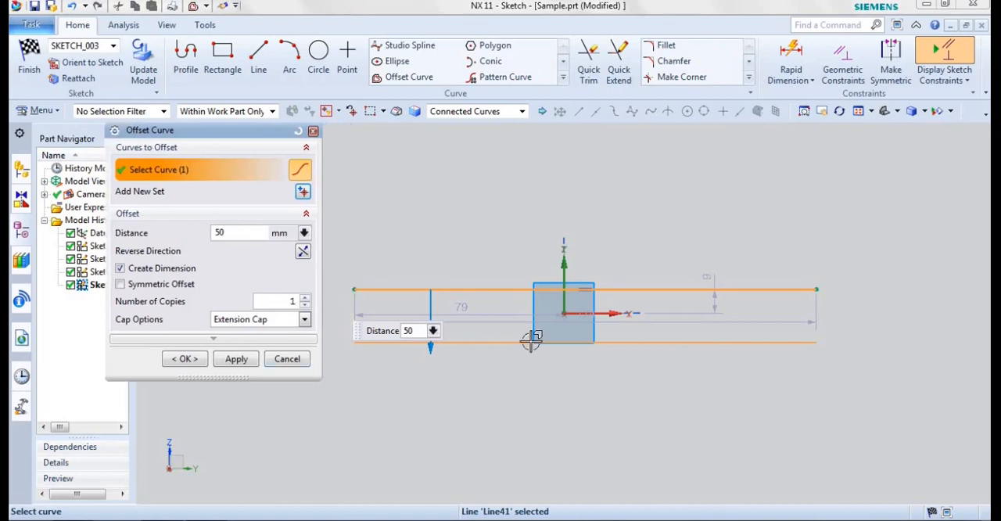
{"action": "left_click", "coordinate": [306, 253]}
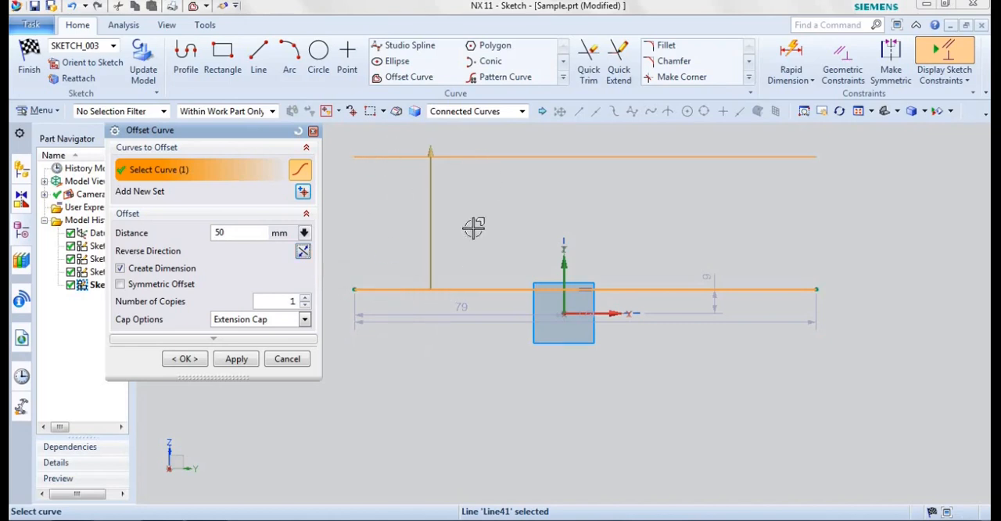
{"action": "left_click", "coordinate": [185, 359]}
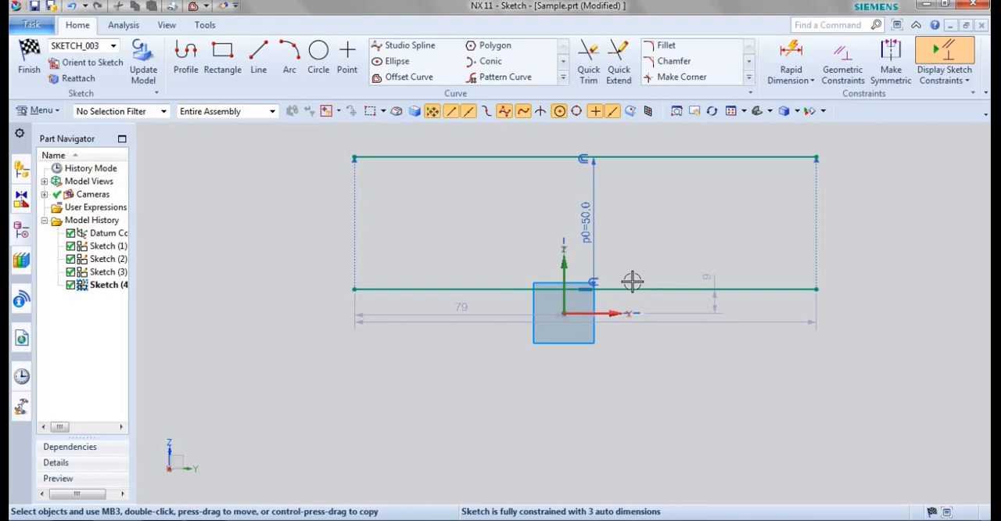
Step: Remove the horizontal line and its offset copy from the sketch
{"action": "key", "text": "Home"}
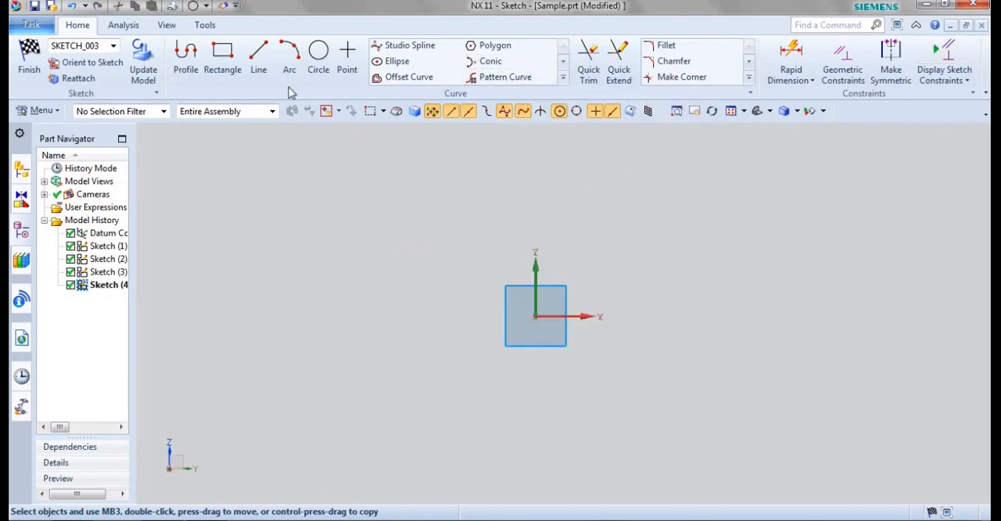
Step: Sketch a small circle by center and diameter, centered about 47 mm left of and 31 mm above the origin
{"action": "left_click", "coordinate": [316, 59]}
{"action": "left_click", "coordinate": [372, 227]}
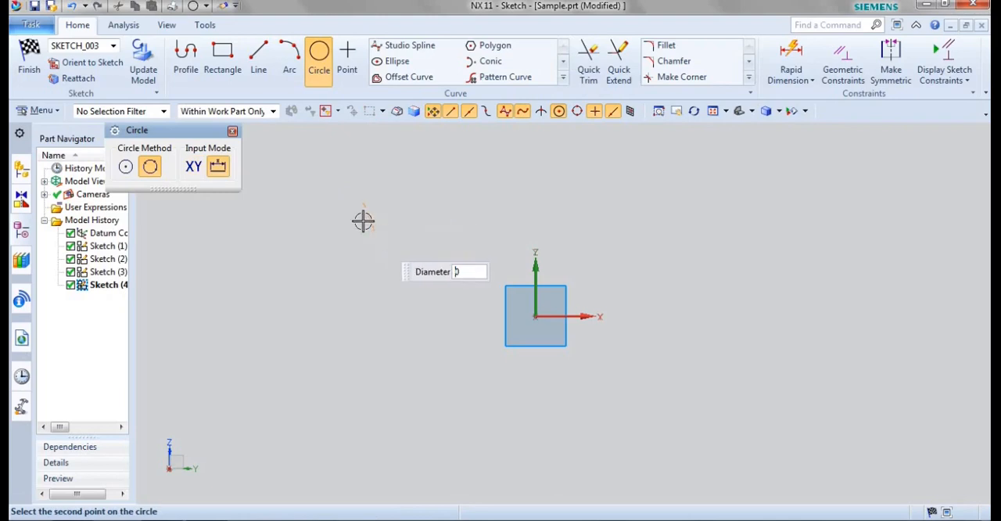
{"action": "left_click", "coordinate": [124, 165]}
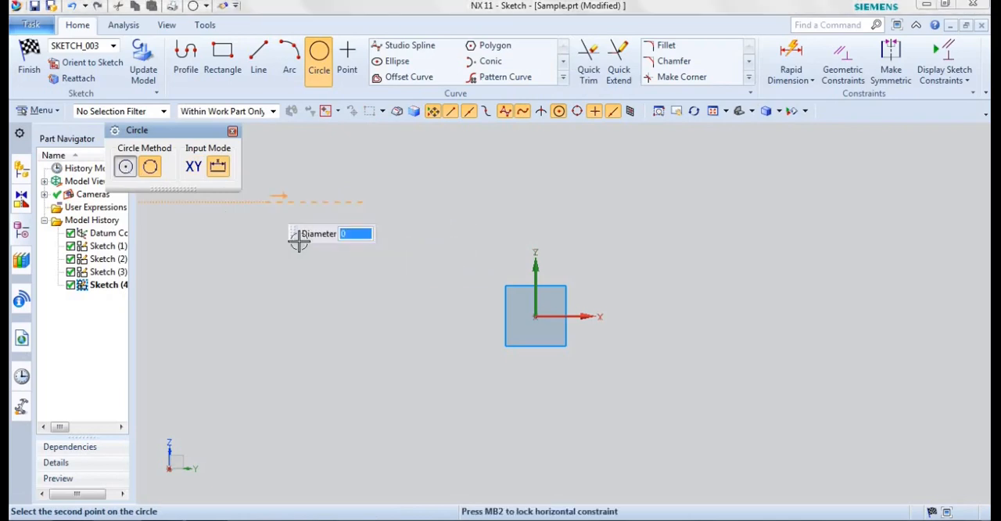
{"action": "left_click", "coordinate": [345, 214]}
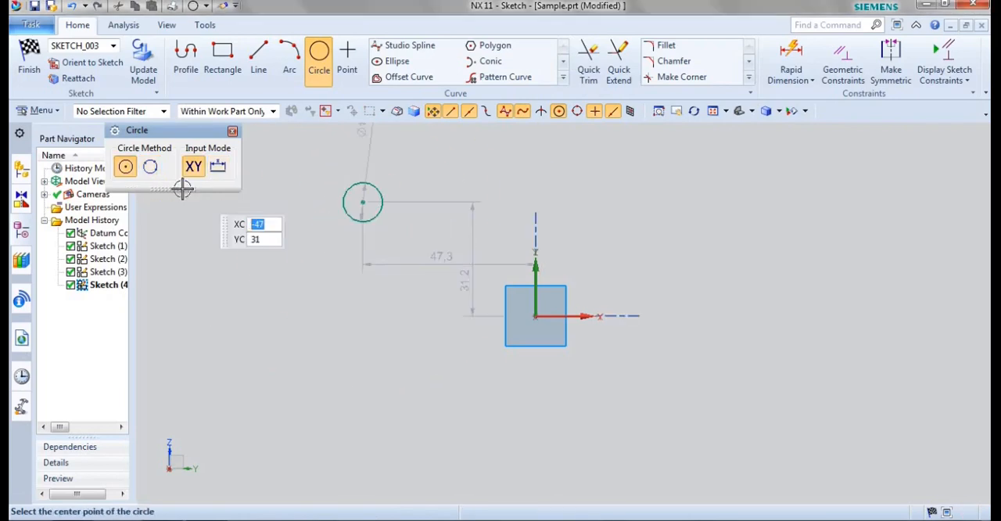
{"action": "key", "text": "Escape"}
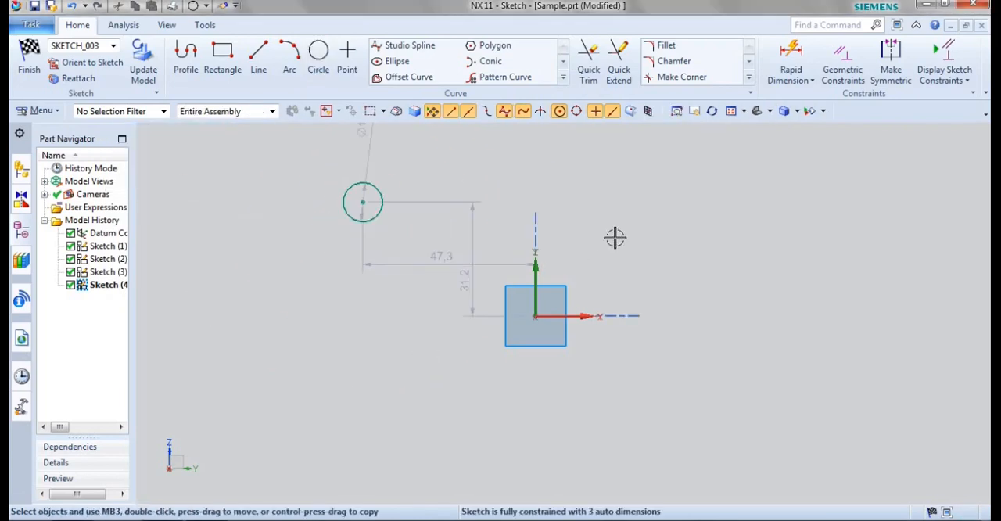
Step: Set up a linear curve pattern of the circle, with the horizontal sketch axis as Direction 1
{"action": "left_click", "coordinate": [494, 77]}
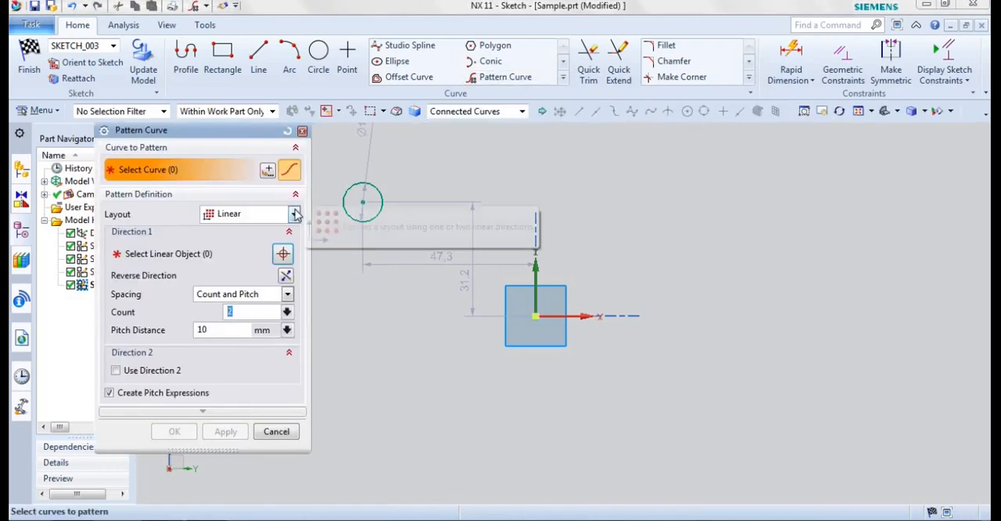
{"action": "left_click", "coordinate": [295, 215]}
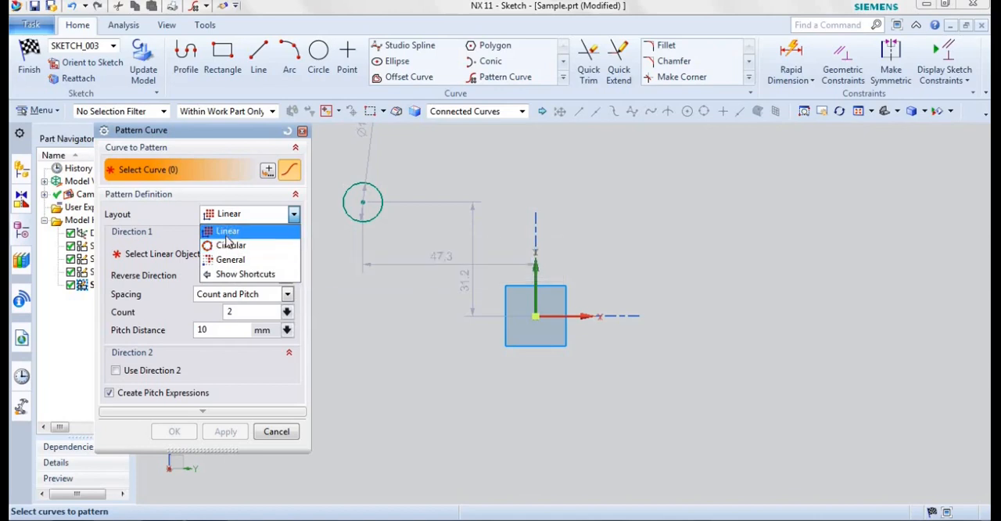
{"action": "left_click", "coordinate": [226, 235]}
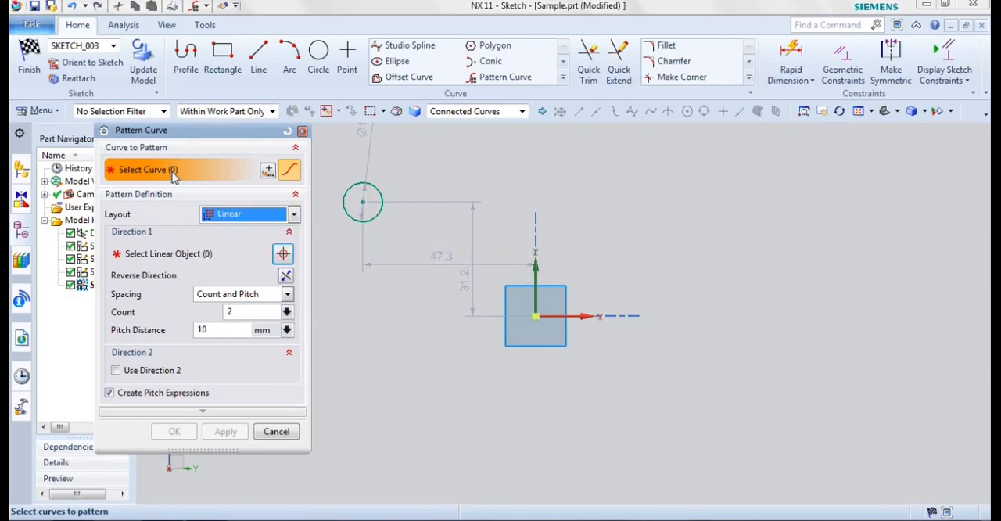
{"action": "left_click", "coordinate": [374, 213]}
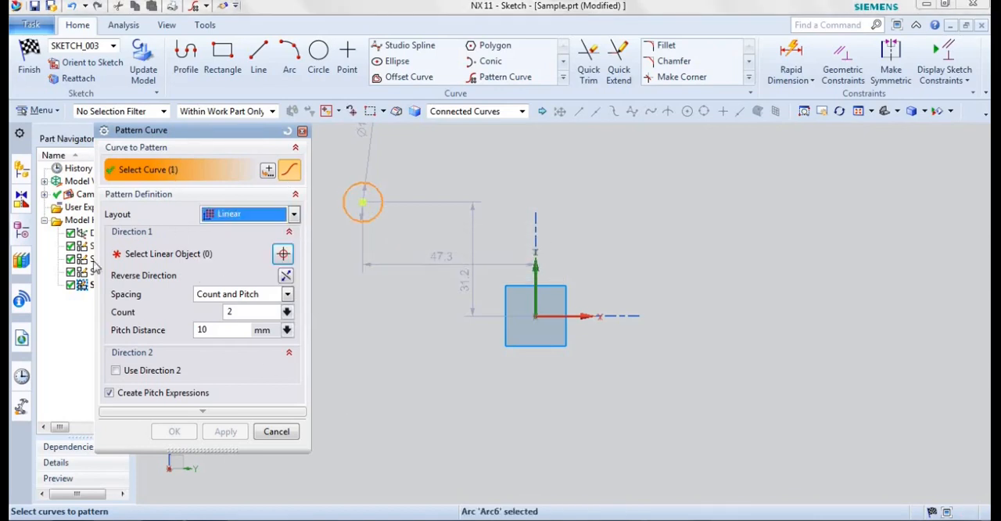
{"action": "left_click", "coordinate": [174, 256]}
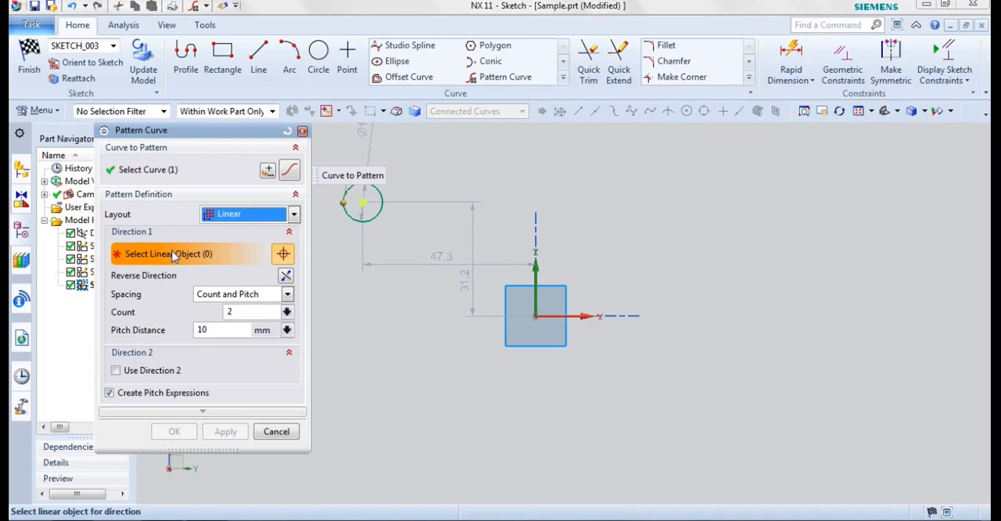
{"action": "left_click", "coordinate": [584, 315]}
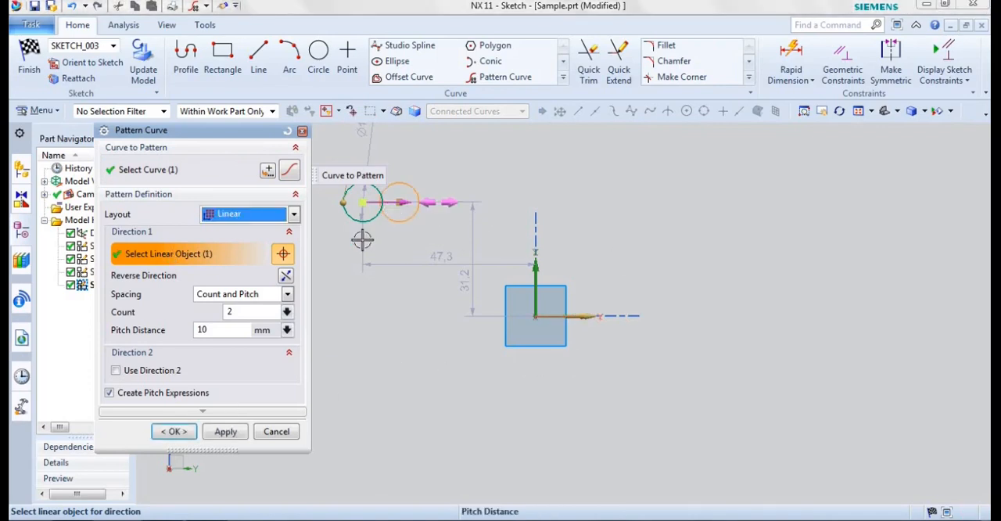
Step: Set the pattern's count to 5 and pitch distance to 25 mm, and create the row of circles
{"action": "double_click", "coordinate": [242, 313]}
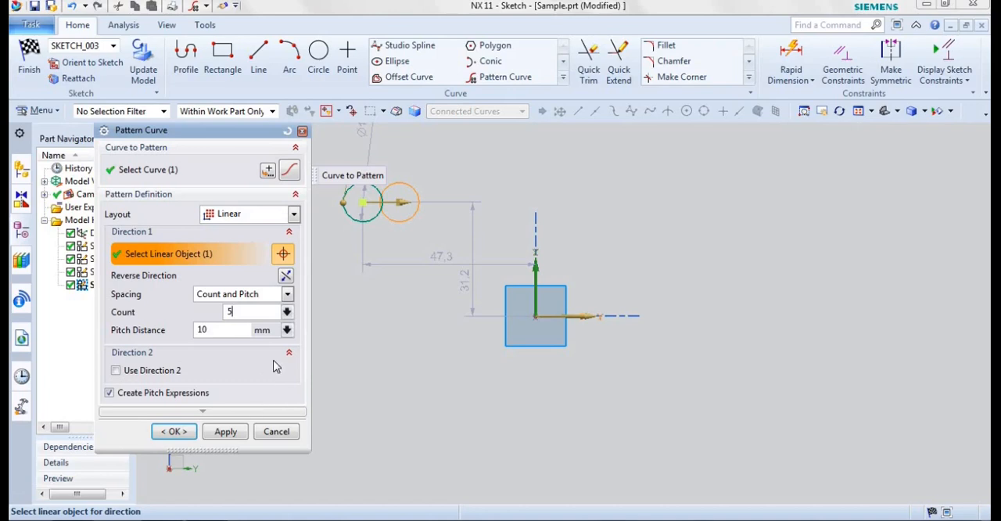
{"action": "key", "text": "Tab"}
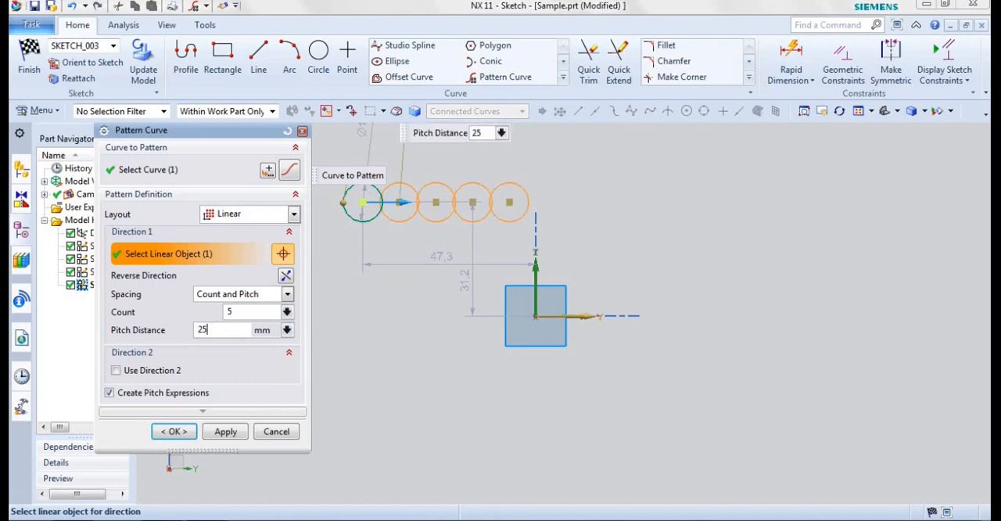
{"action": "key", "text": "Tab"}
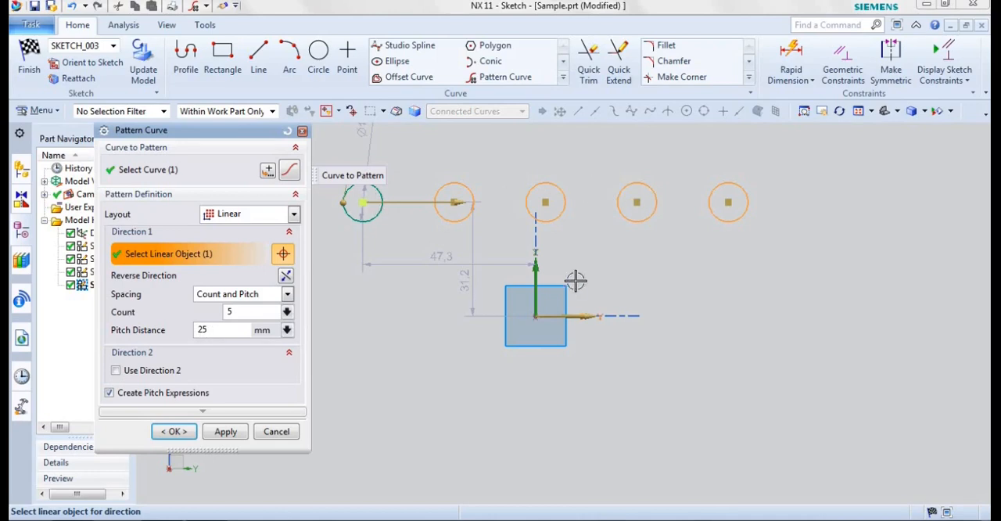
{"action": "left_click", "coordinate": [226, 431]}
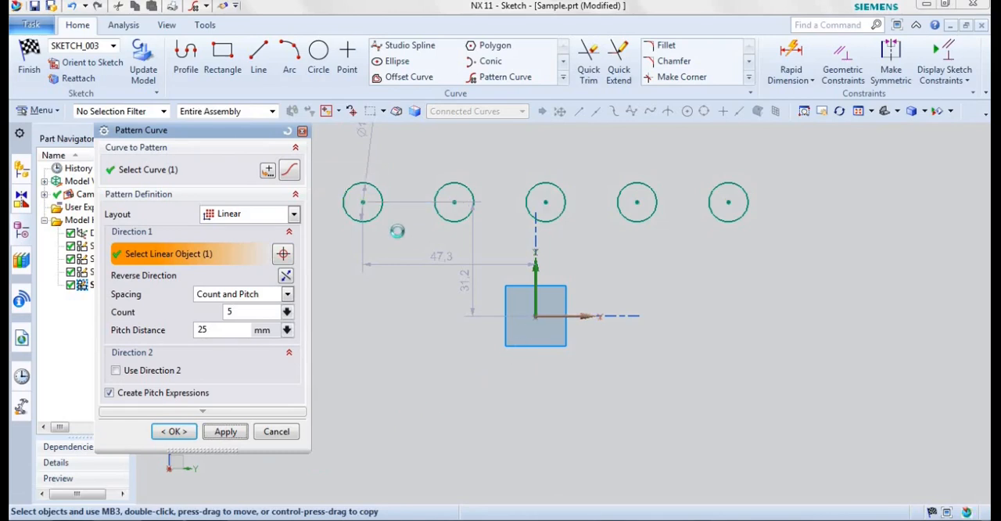
{"action": "left_click", "coordinate": [274, 431]}
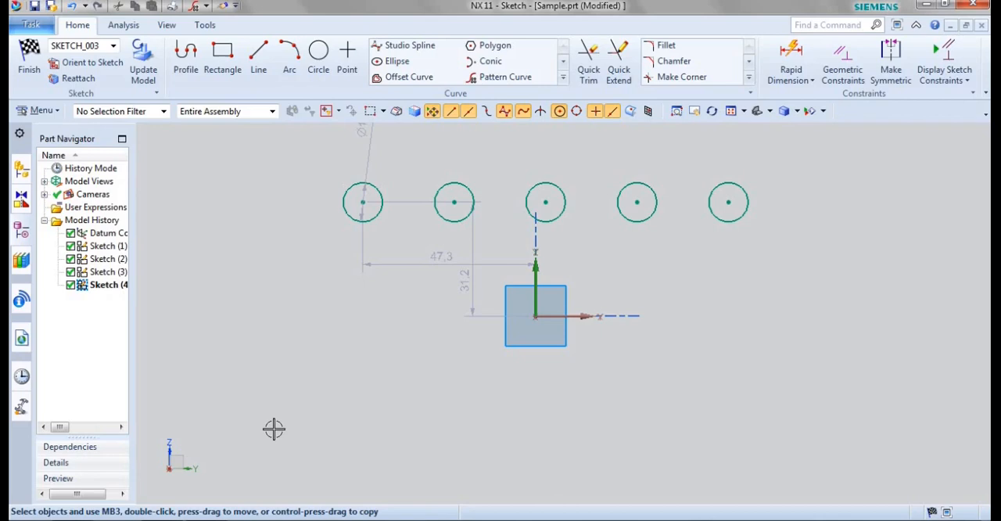
Step: Undo the linear pattern of the circle
{"action": "key", "text": "ctrl+z"}
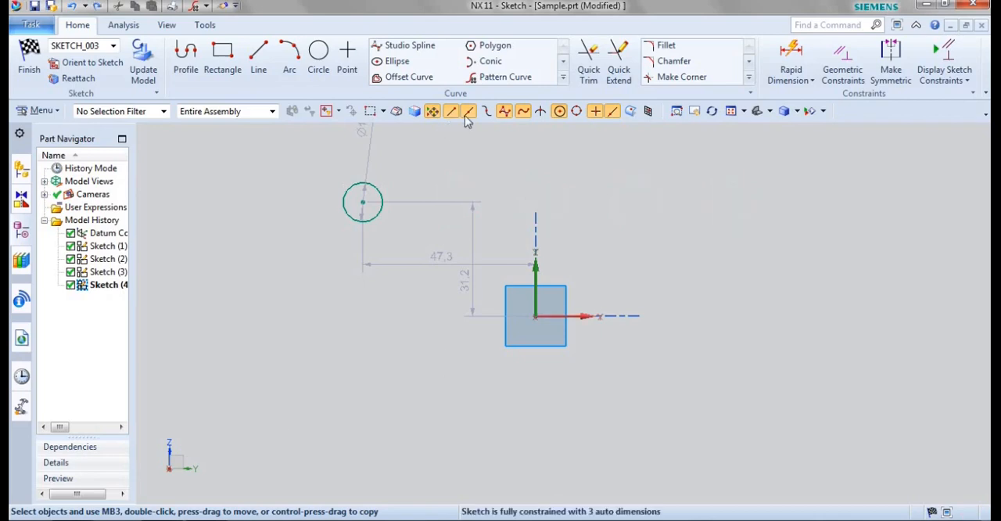
Step: Set up a linear curve pattern of the circle, using the horizontal sketch axis as Direction 1 and the vertical sketch axis as Direction 2
{"action": "left_click", "coordinate": [501, 77]}
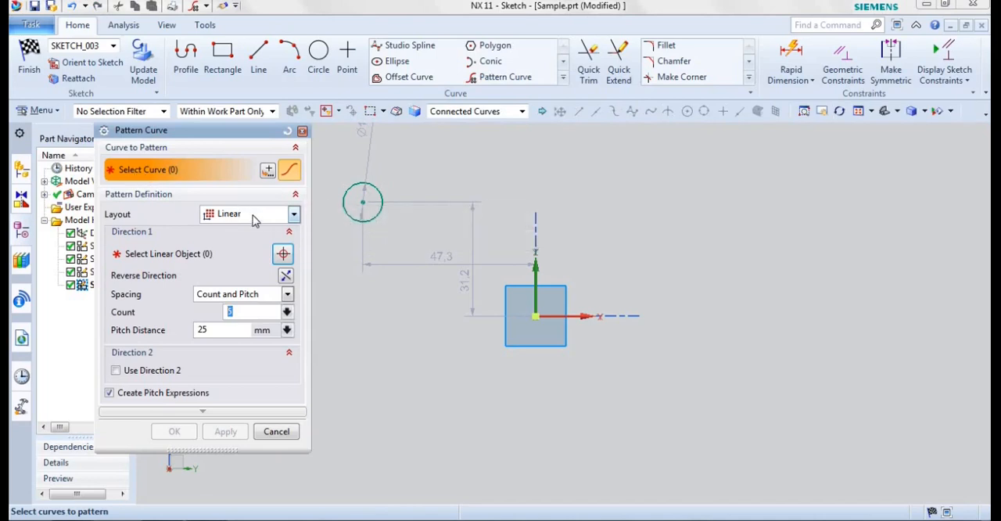
{"action": "left_click", "coordinate": [344, 202]}
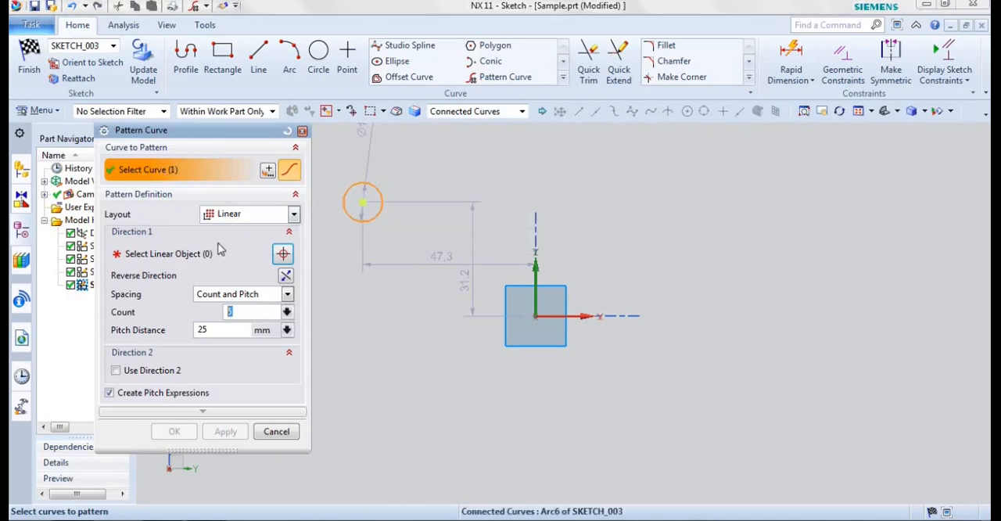
{"action": "left_click", "coordinate": [138, 253]}
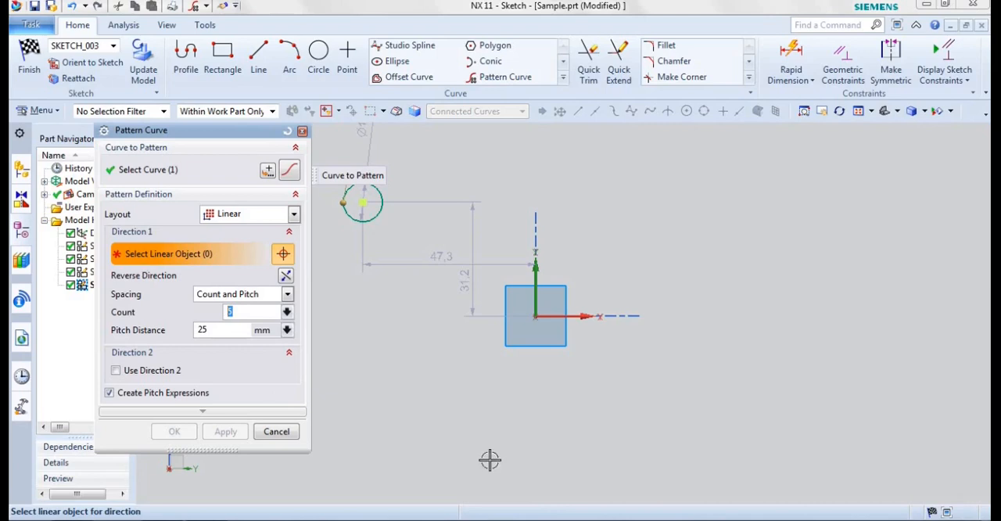
{"action": "left_click", "coordinate": [586, 315]}
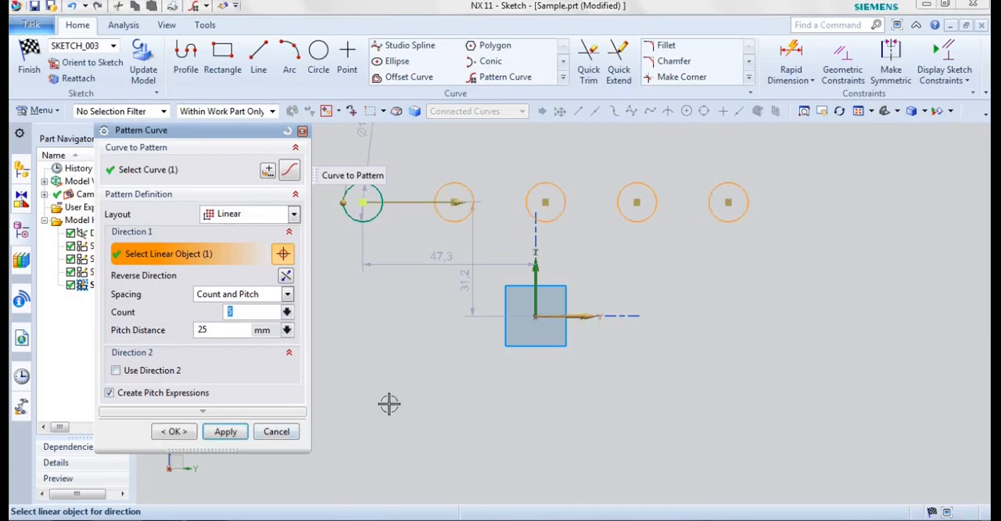
{"action": "left_click_drag", "start_coordinate": [203, 451], "coordinate": [198, 481]}
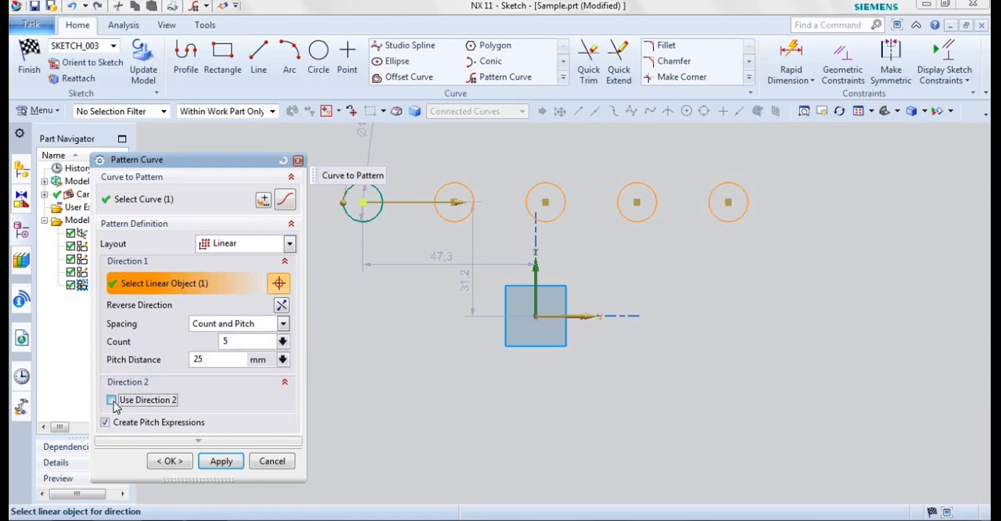
{"action": "left_click", "coordinate": [112, 400]}
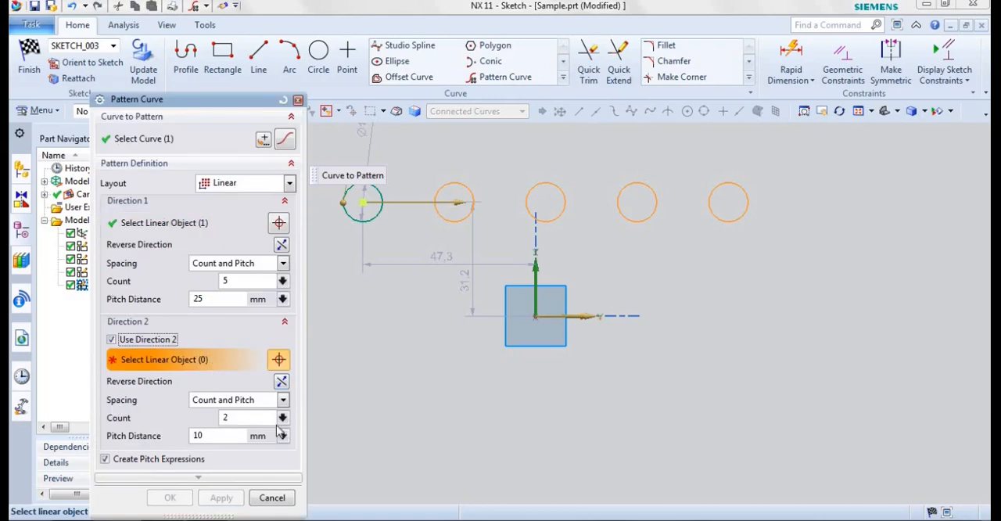
{"action": "left_click", "coordinate": [534, 268]}
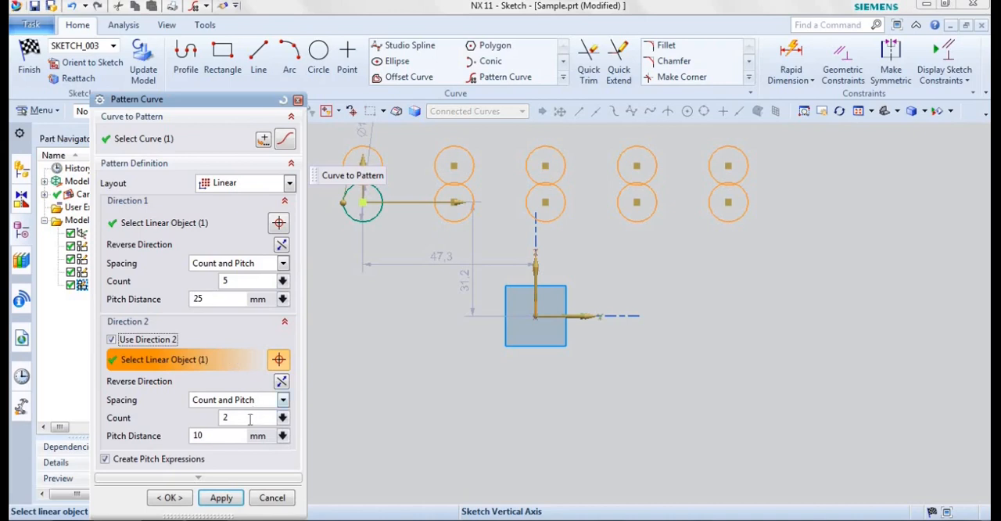
Step: Set Direction 2 to a count of 3 and a 30 mm pitch distance, reverse it to run downward, and create the circle grid
{"action": "left_click", "coordinate": [211, 436]}
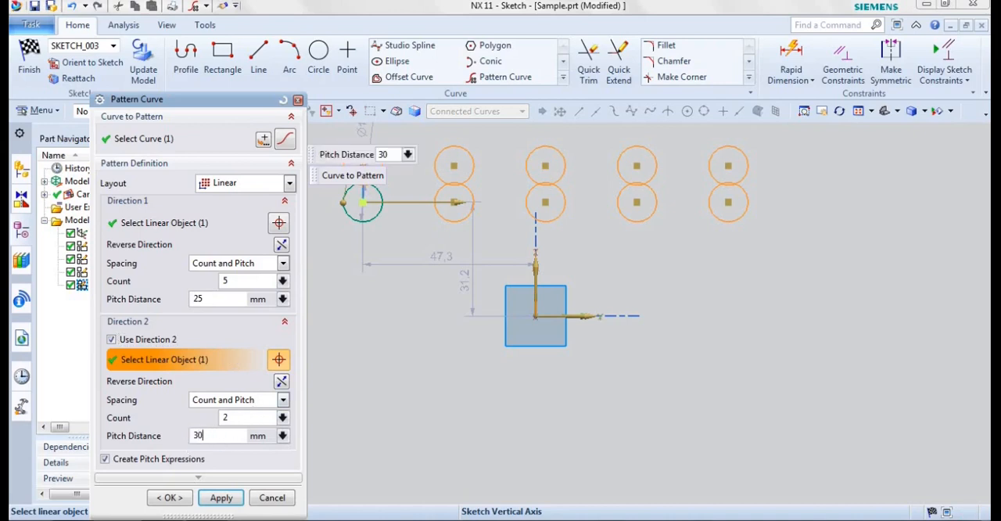
{"action": "left_click", "coordinate": [280, 383]}
{"action": "left_click", "coordinate": [278, 383]}
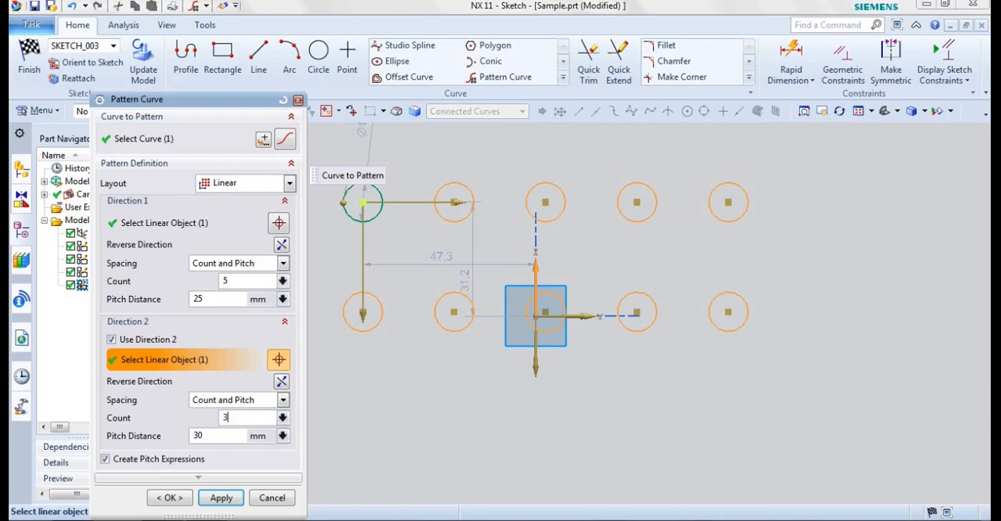
{"action": "left_click", "coordinate": [226, 436]}
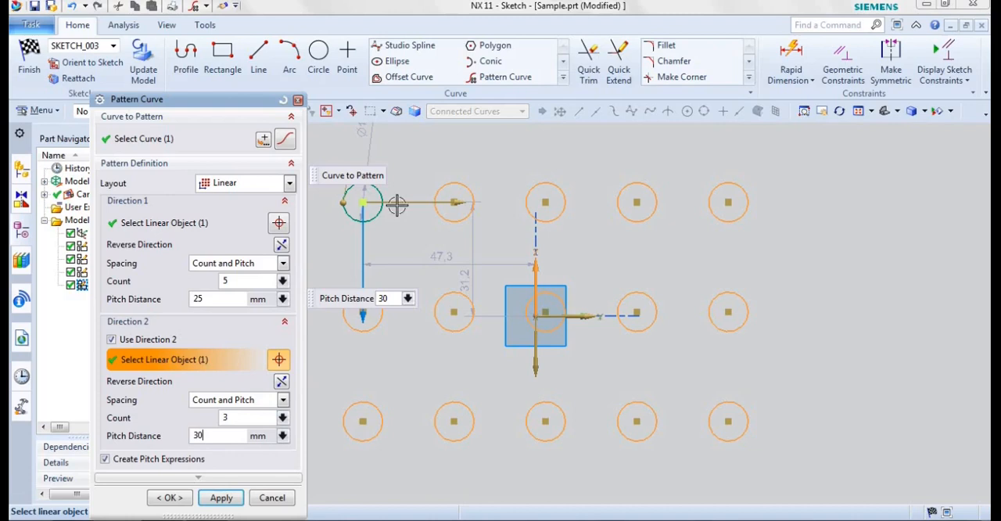
{"action": "left_click", "coordinate": [170, 498]}
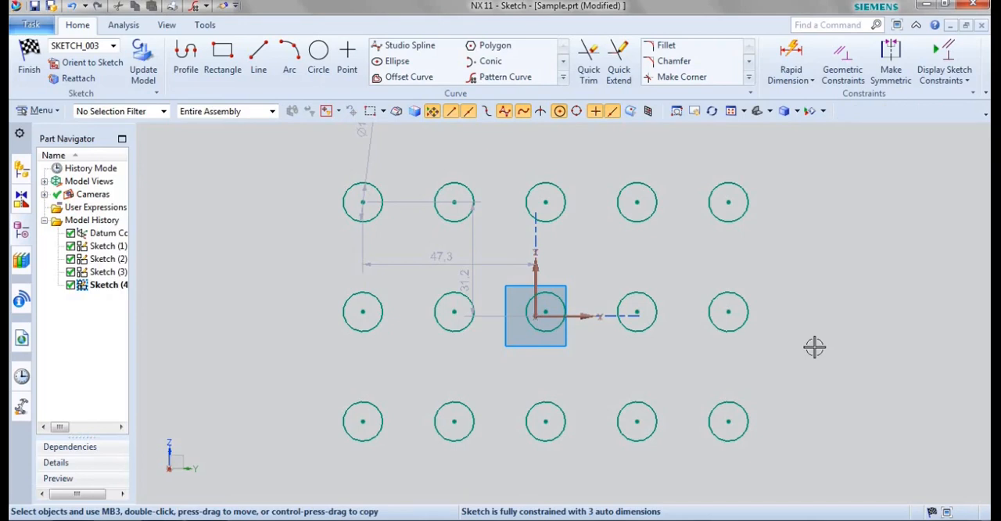
Step: Undo the two-direction pattern of the circle
{"action": "key", "text": "ctrl+z"}
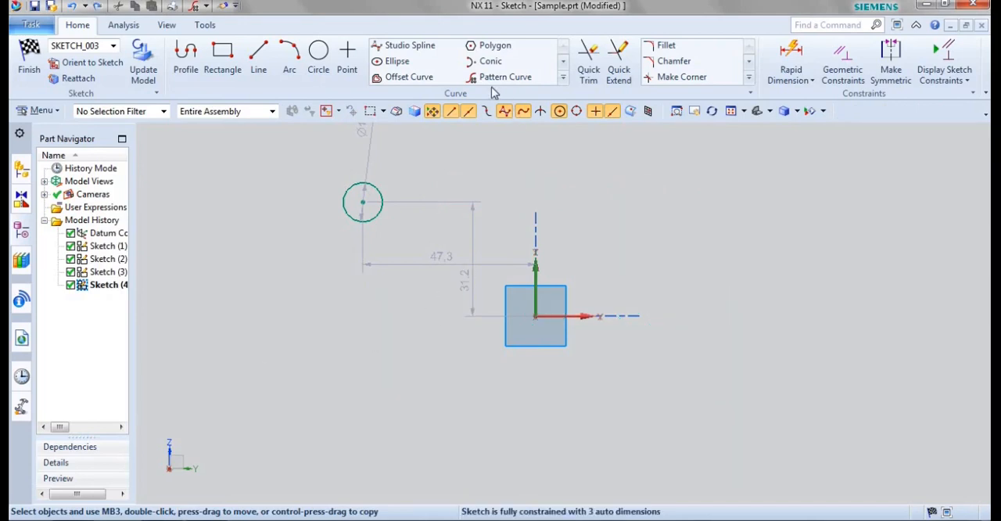
Step: Set up a circular curve pattern of the circle, with the sketch origin as the rotation point
{"action": "left_click", "coordinate": [489, 77]}
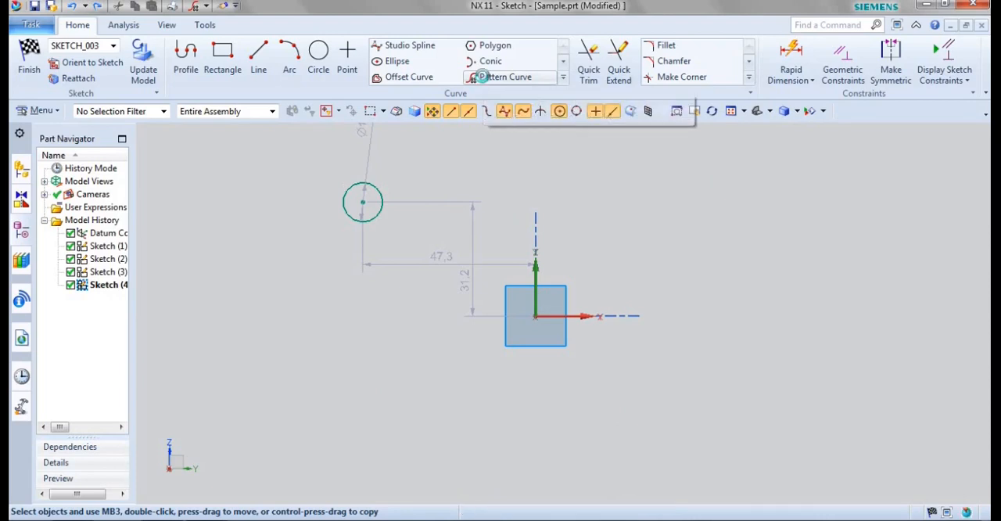
{"action": "left_click", "coordinate": [168, 191]}
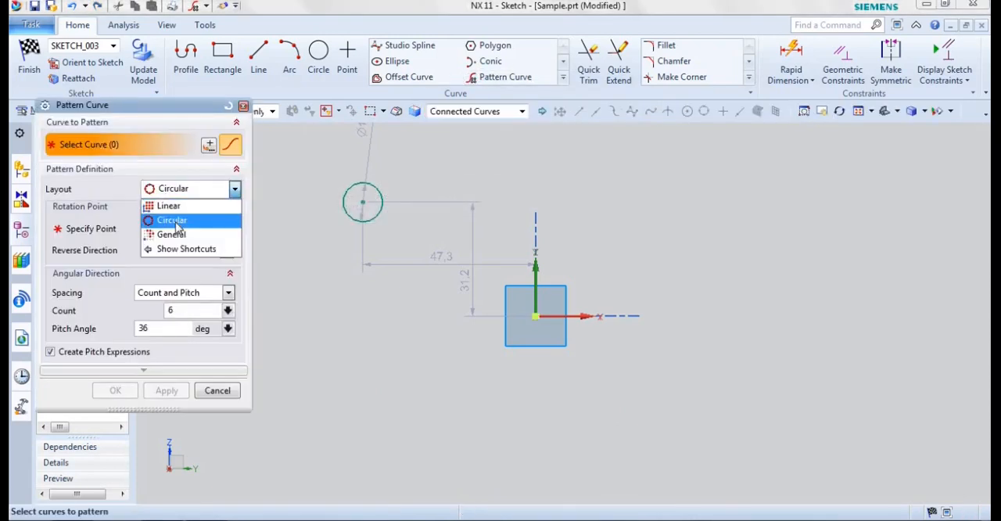
{"action": "left_click", "coordinate": [175, 222]}
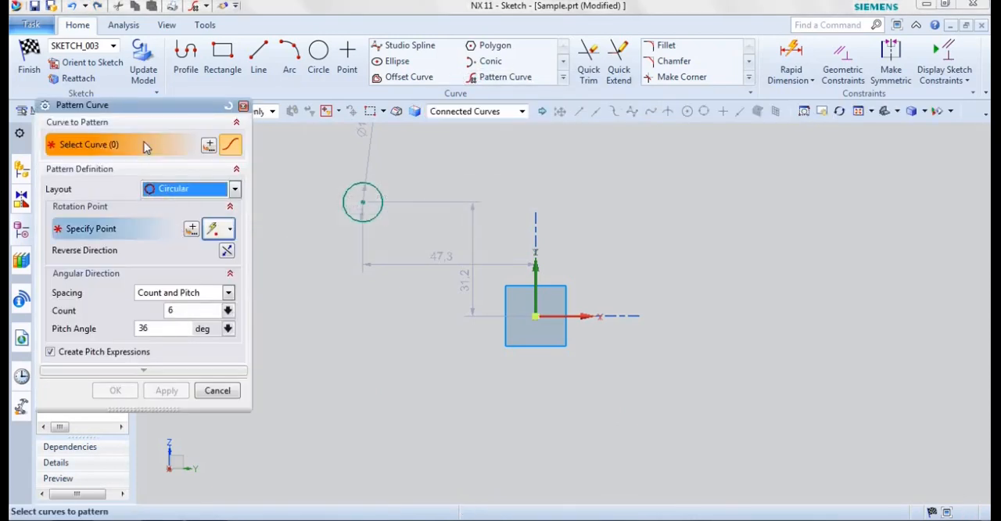
{"action": "left_click", "coordinate": [376, 216]}
{"action": "left_click", "coordinate": [74, 235]}
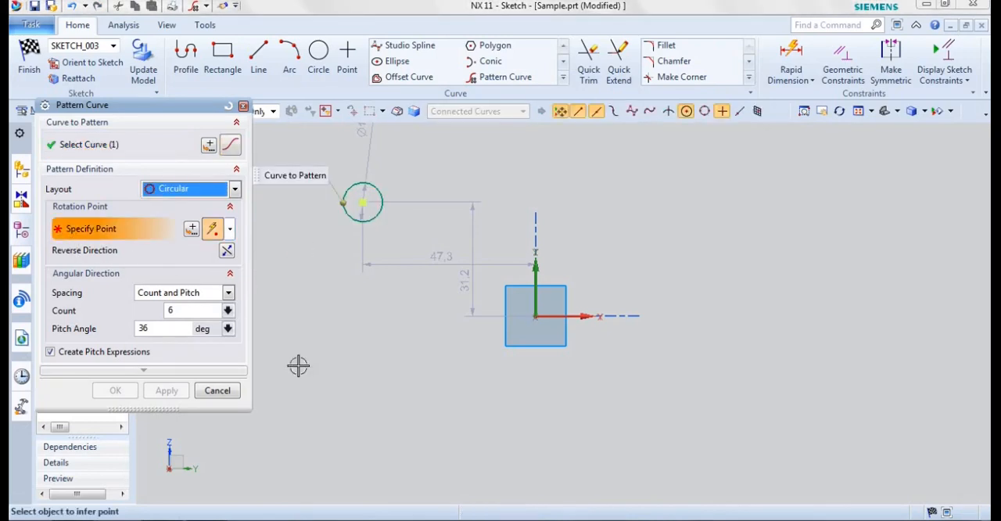
{"action": "left_click", "coordinate": [536, 315]}
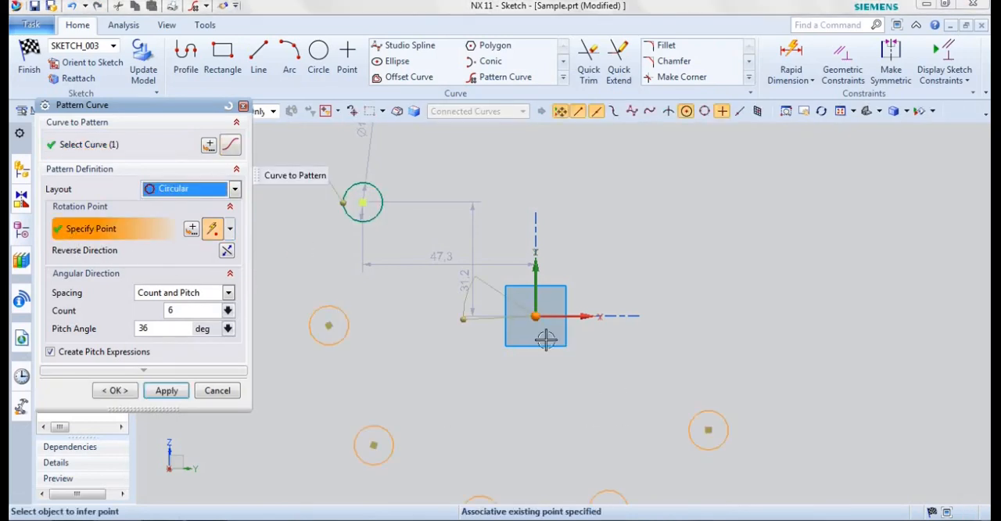
Step: Set the circular pattern's count to 8 and pitch angle to 360/8 degrees, and create the ring of circles
{"action": "left_click", "coordinate": [159, 311]}
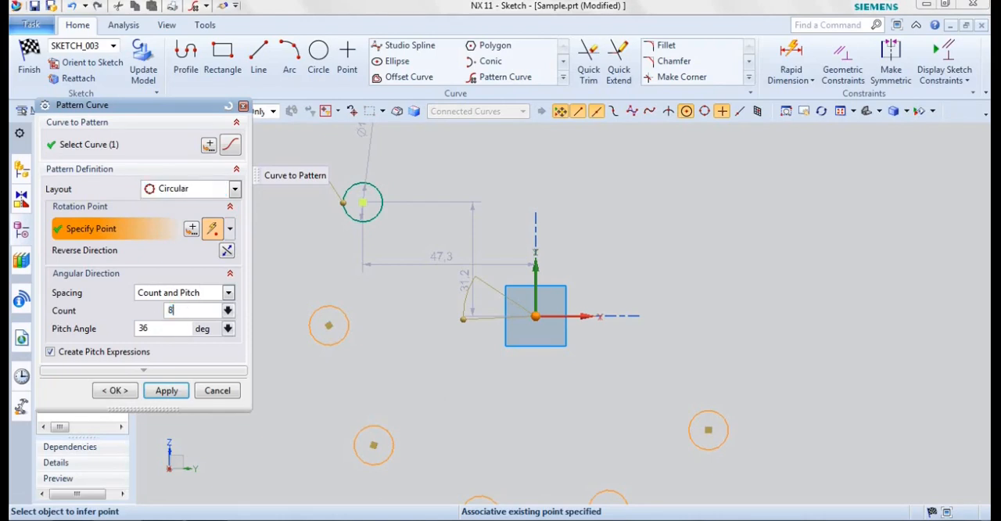
{"action": "key", "text": "Tab"}
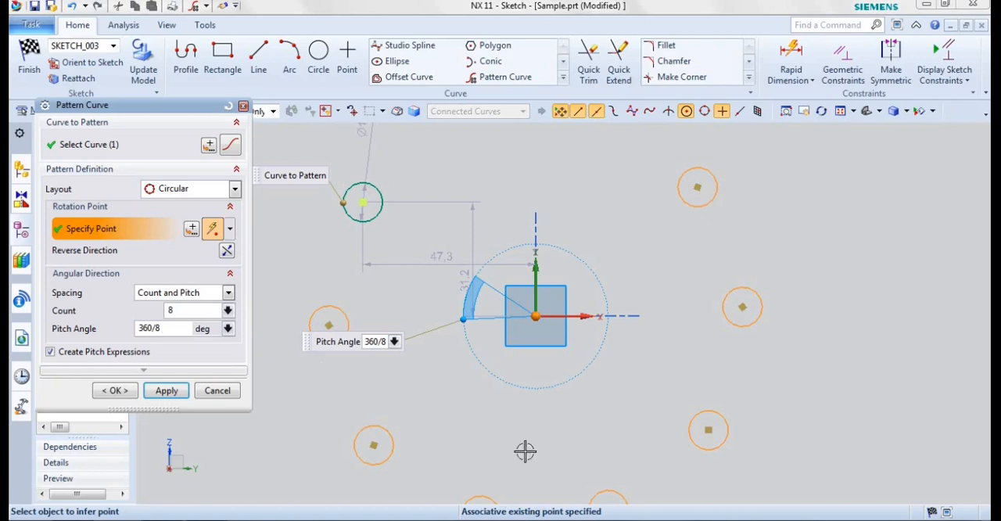
{"action": "left_click", "coordinate": [124, 389]}
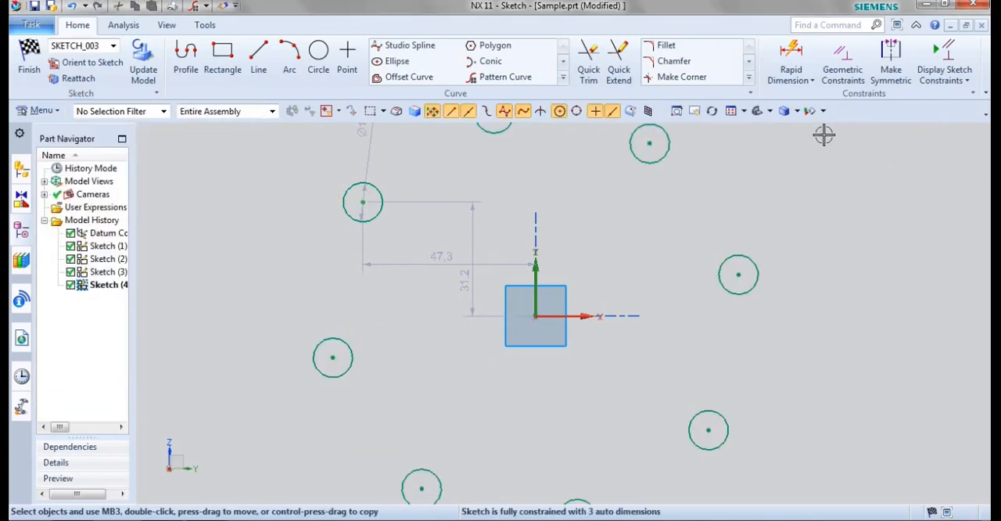
{"action": "scroll", "coordinate": [708, 301], "scroll_direction": "down", "scroll_amount": 1}
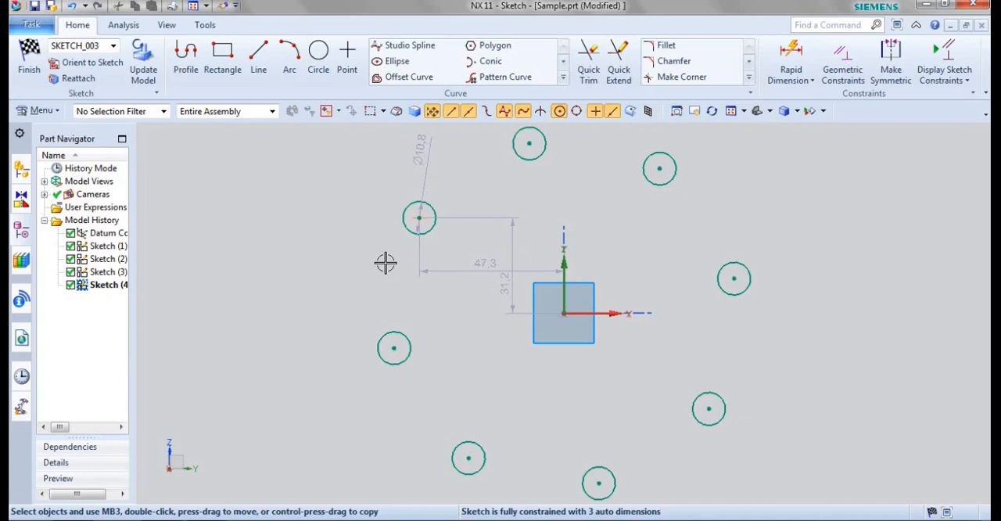
{"action": "left_click", "coordinate": [563, 79]}
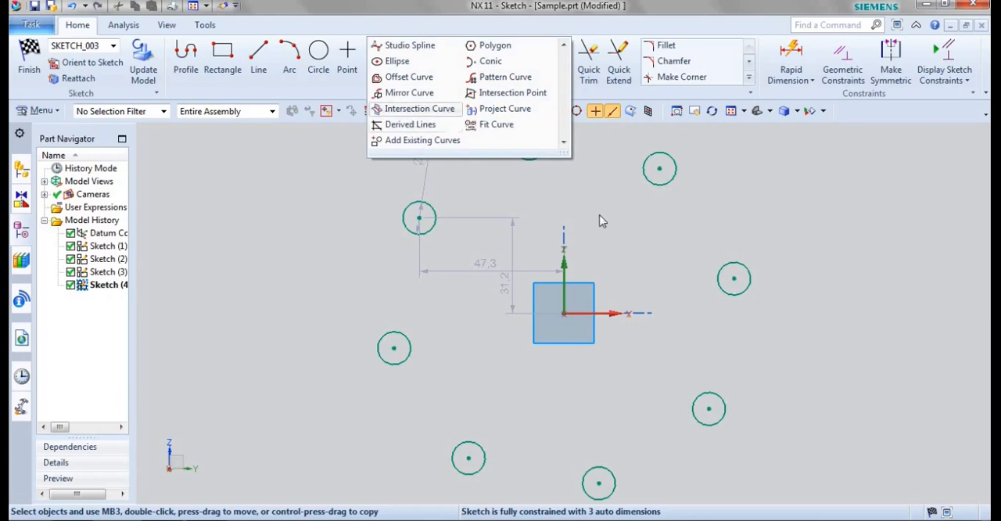
{"action": "left_click", "coordinate": [611, 236]}
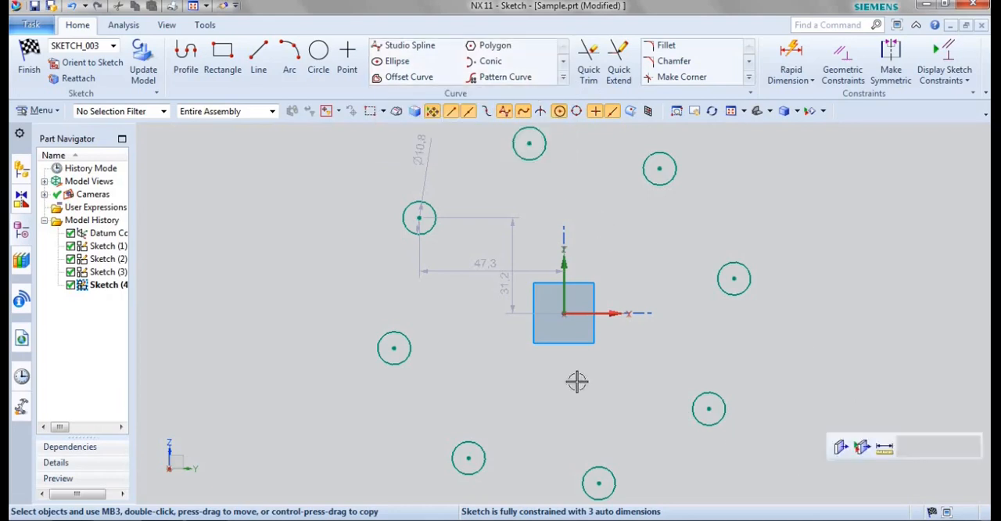
Step: Delete all the circles and sketch a from-center rectangle about 53 mm wide and 86 mm high, about 44 mm left of the origin
{"action": "left_click_drag", "start_coordinate": [356, 128], "coordinate": [809, 510]}
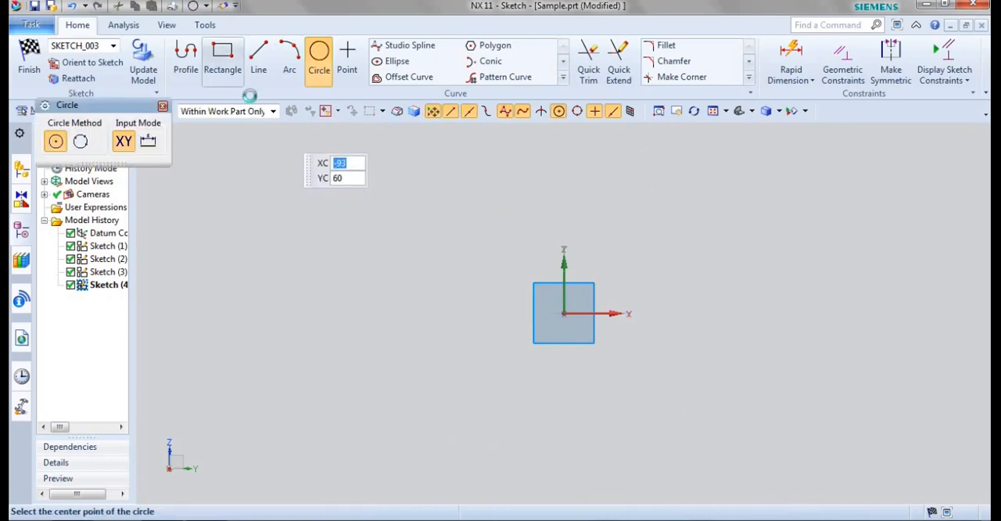
{"action": "left_click", "coordinate": [223, 55]}
{"action": "left_click", "coordinate": [346, 253]}
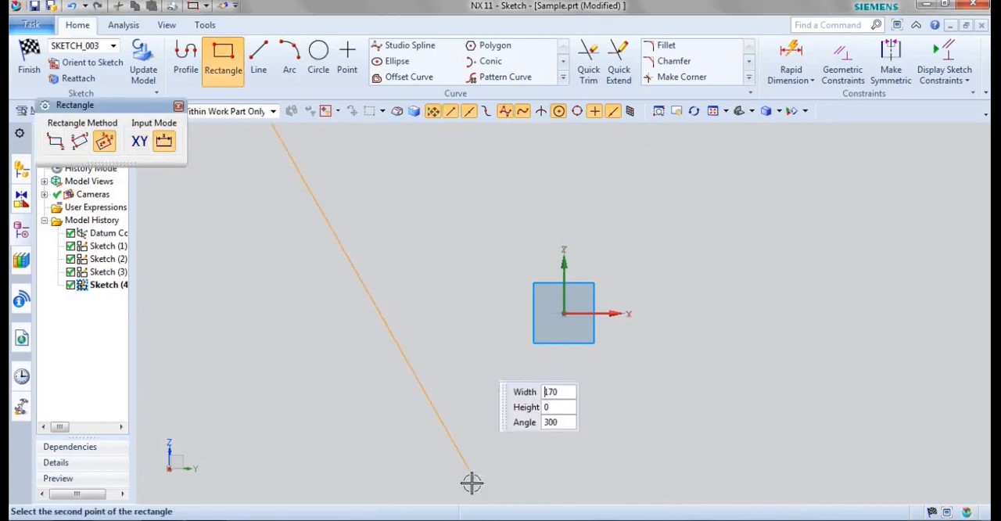
{"action": "left_click", "coordinate": [346, 386]}
{"action": "left_click", "coordinate": [429, 386]}
Step: Mirror all four curves of the rectangle about the vertical sketch axis with Mirror Curve
{"action": "left_click", "coordinate": [562, 77]}
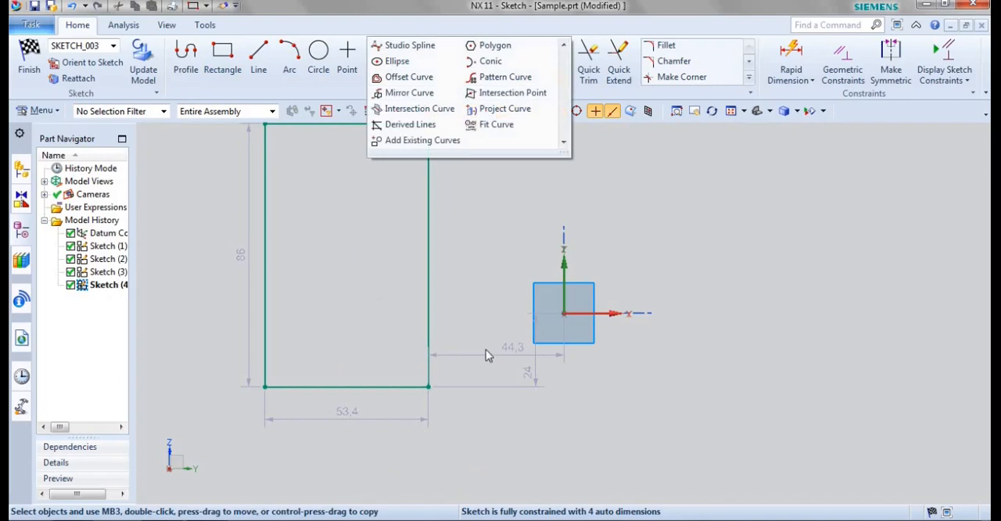
{"action": "left_click", "coordinate": [415, 94]}
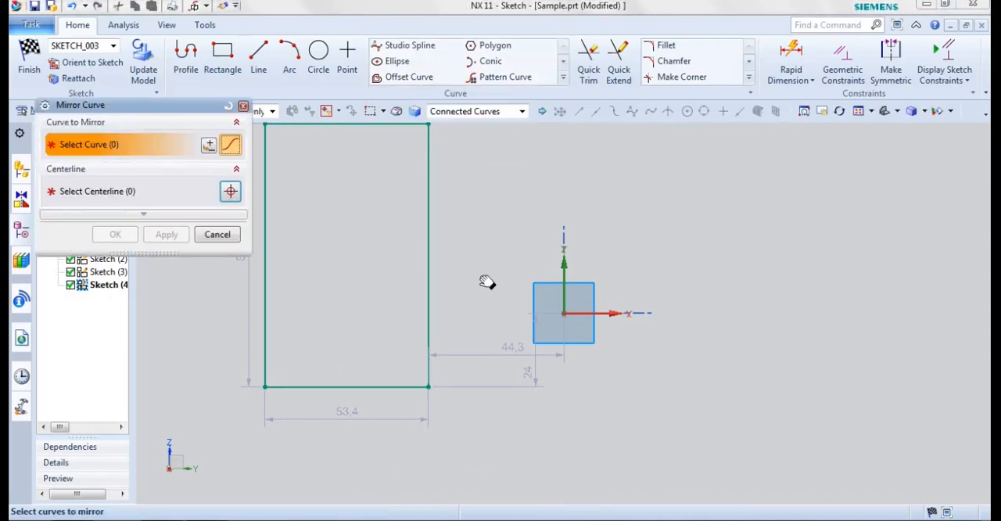
{"action": "middle_click_drag", "start_coordinate": [487, 281], "coordinate": [491, 306], "text": "shift"}
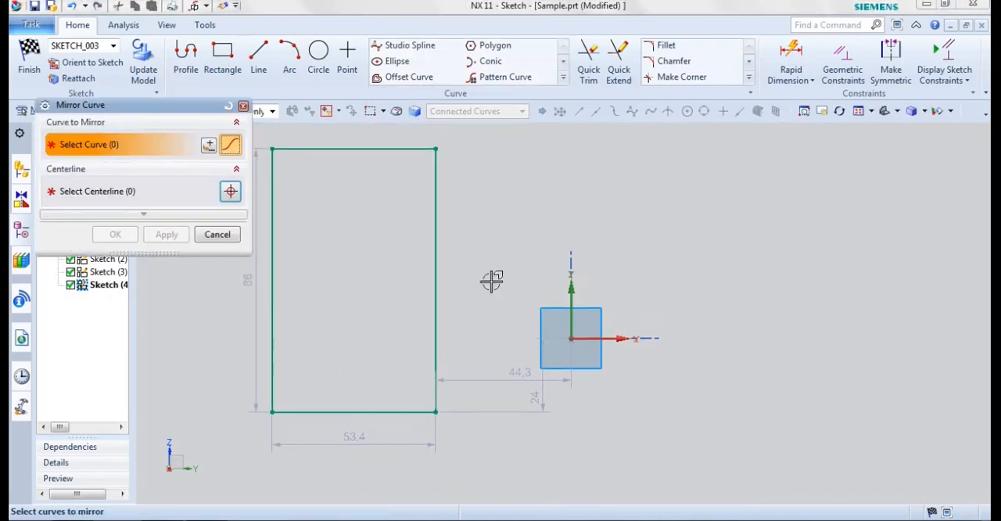
{"action": "left_click", "coordinate": [271, 163]}
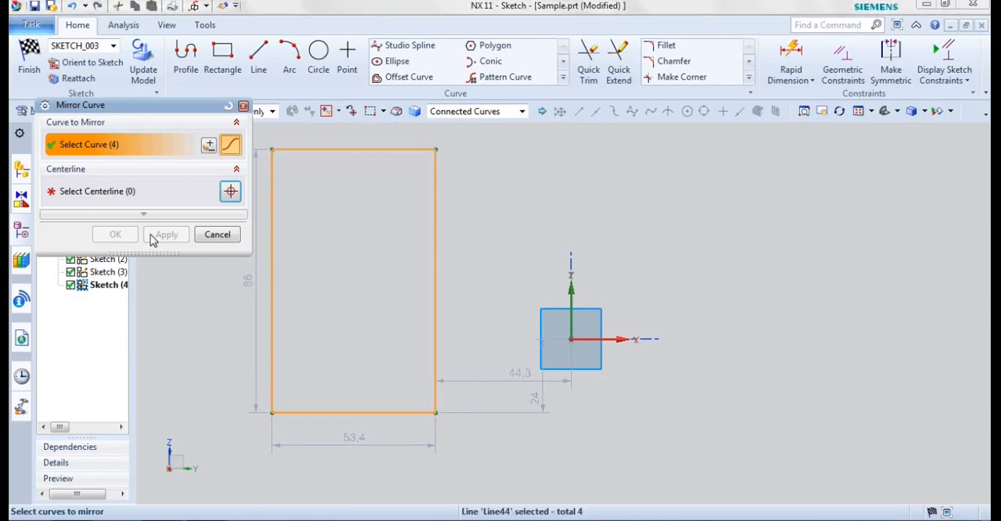
{"action": "left_click", "coordinate": [92, 192]}
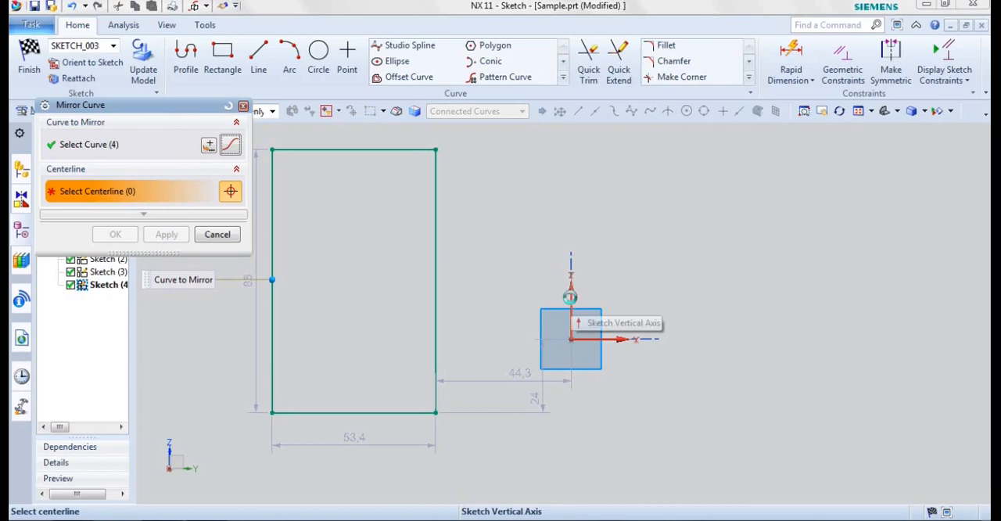
{"action": "left_click", "coordinate": [570, 297]}
{"action": "left_click", "coordinate": [688, 303]}
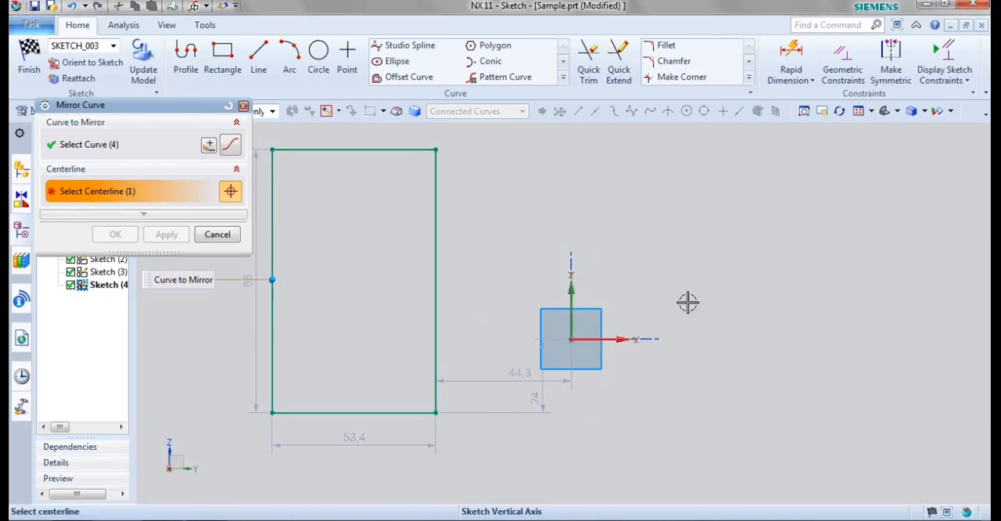
{"action": "left_click", "coordinate": [115, 234]}
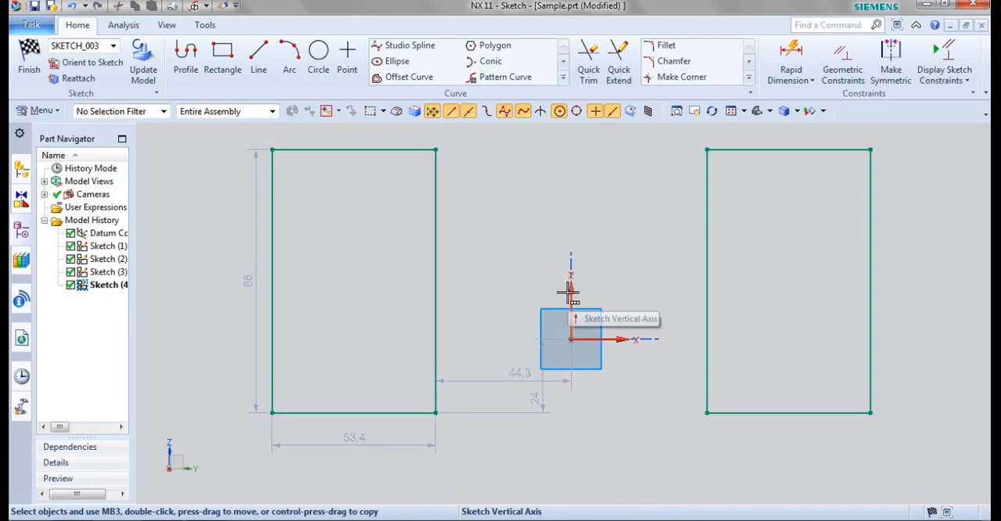
Step: Sketch a slanted line about 59 mm long across the right edge of the original rectangle and move it slightly downward
{"action": "left_click", "coordinate": [563, 78]}
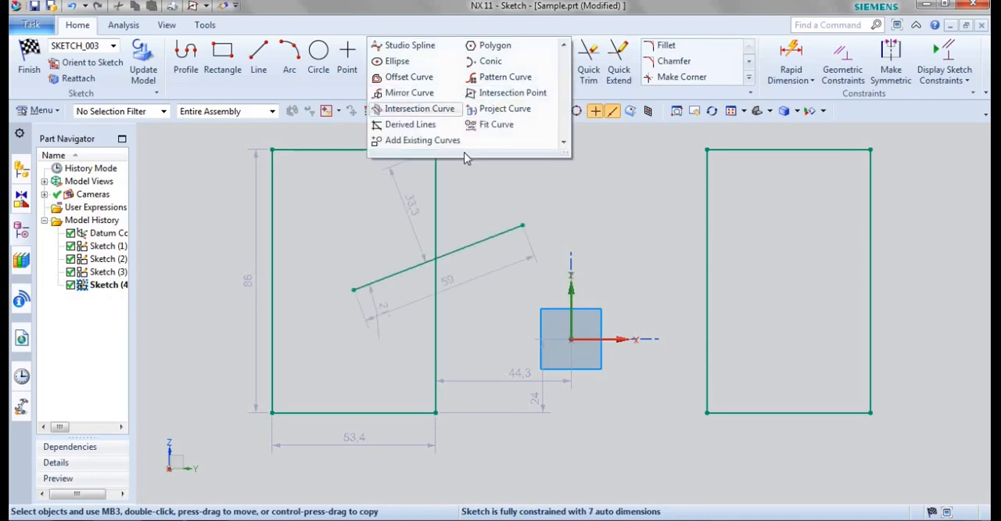
{"action": "left_click", "coordinate": [561, 179]}
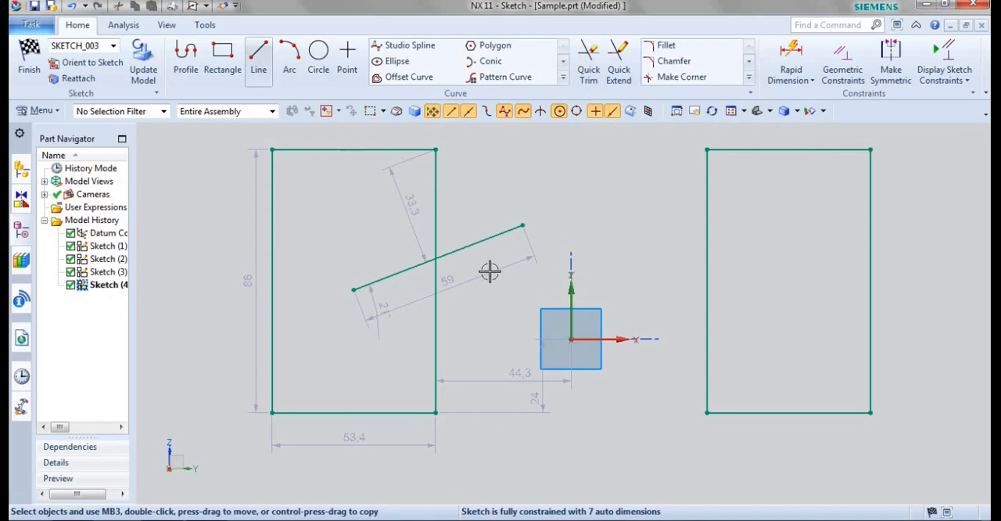
{"action": "left_click_drag", "start_coordinate": [482, 241], "coordinate": [484, 258]}
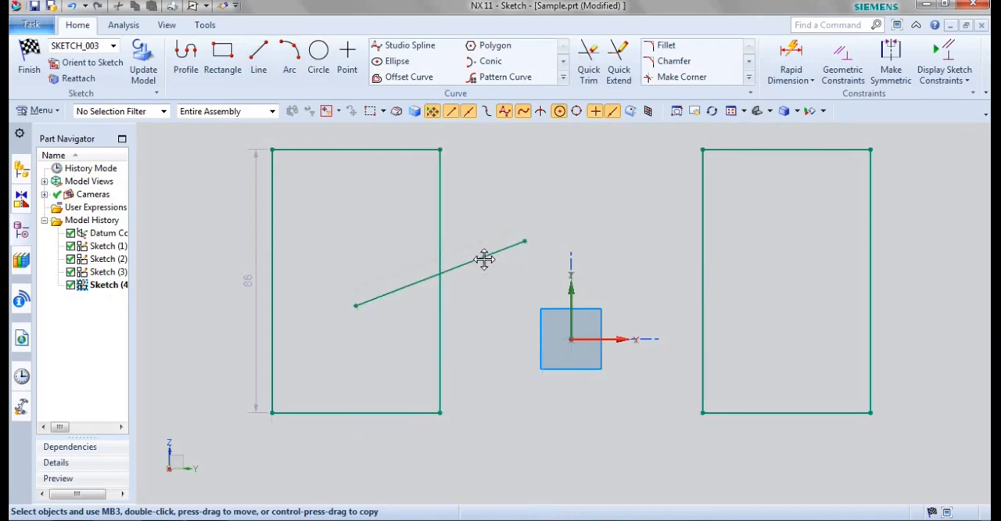
Step: Quick Trim the slanted line's part outside the original rectangle, the bottom edge, the right edge below the slanted line, and the top edge
{"action": "left_click", "coordinate": [592, 75]}
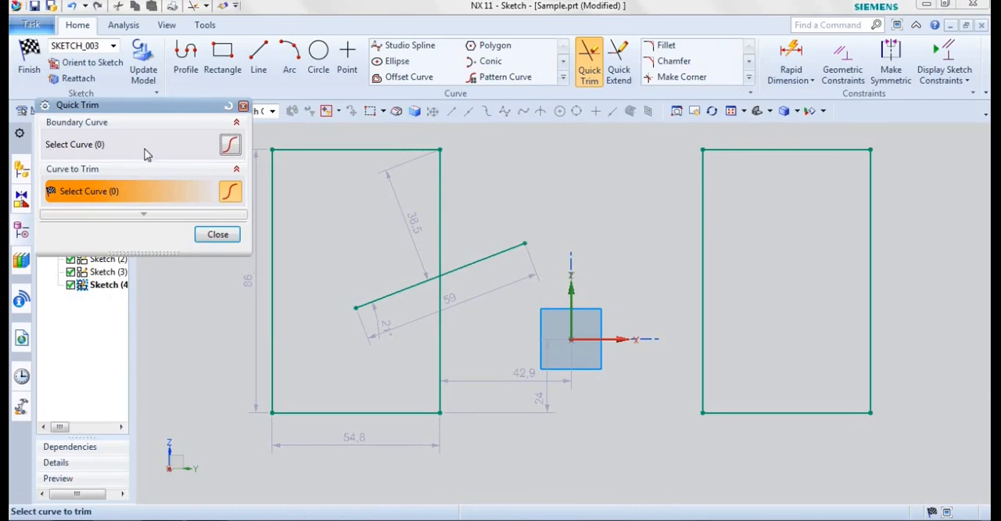
{"action": "left_click", "coordinate": [502, 252]}
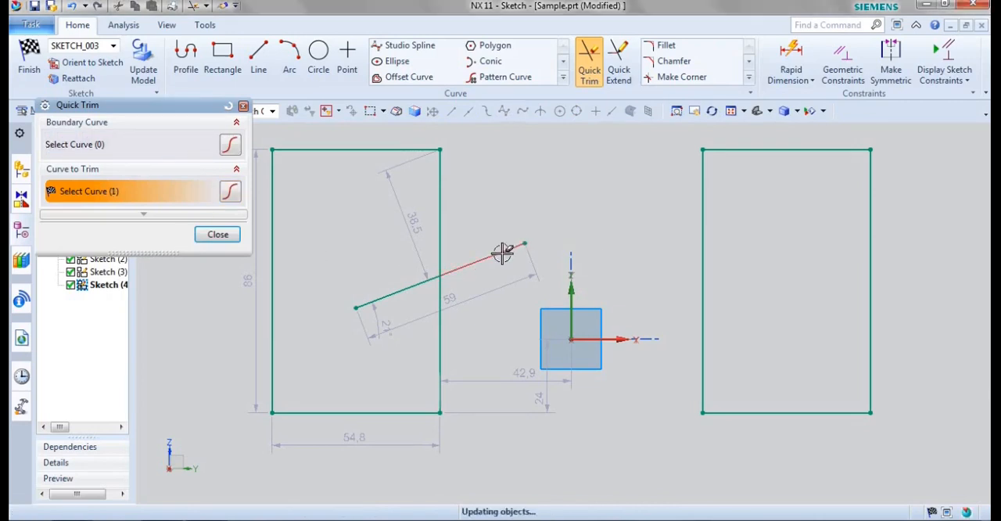
{"action": "left_click", "coordinate": [365, 412]}
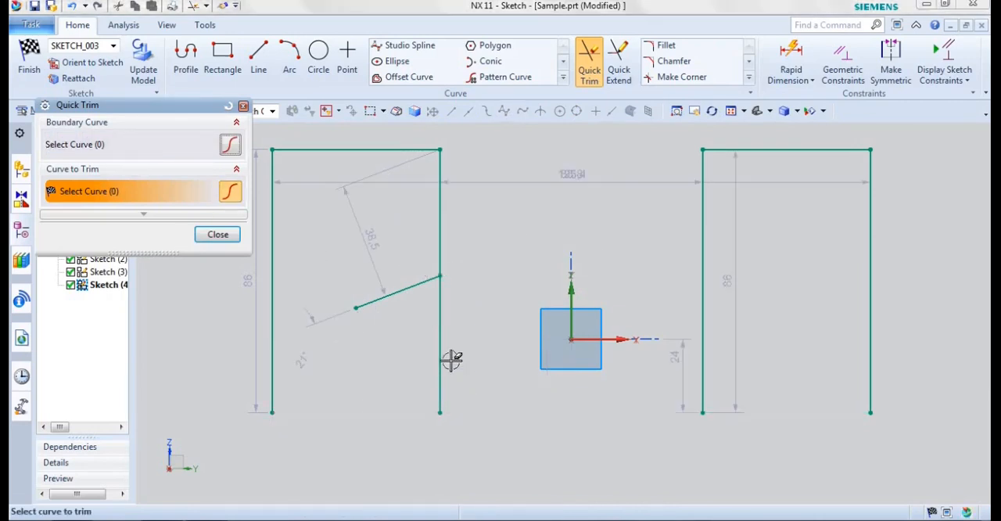
{"action": "left_click", "coordinate": [441, 349]}
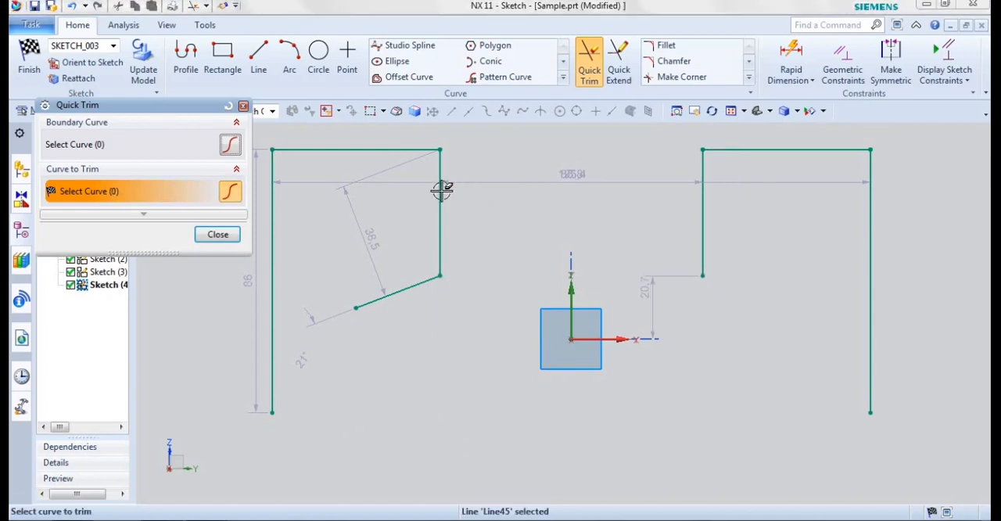
{"action": "left_click", "coordinate": [403, 149]}
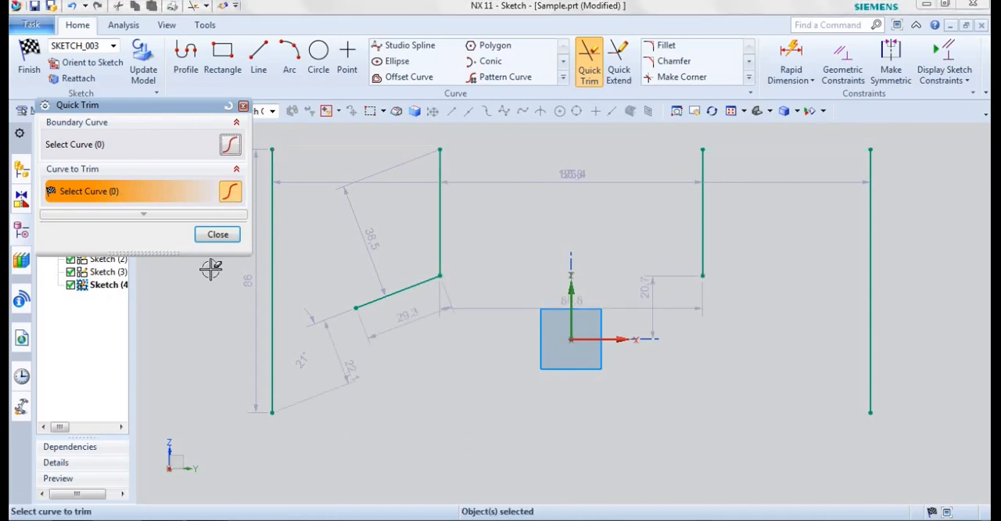
{"action": "left_click", "coordinate": [220, 234]}
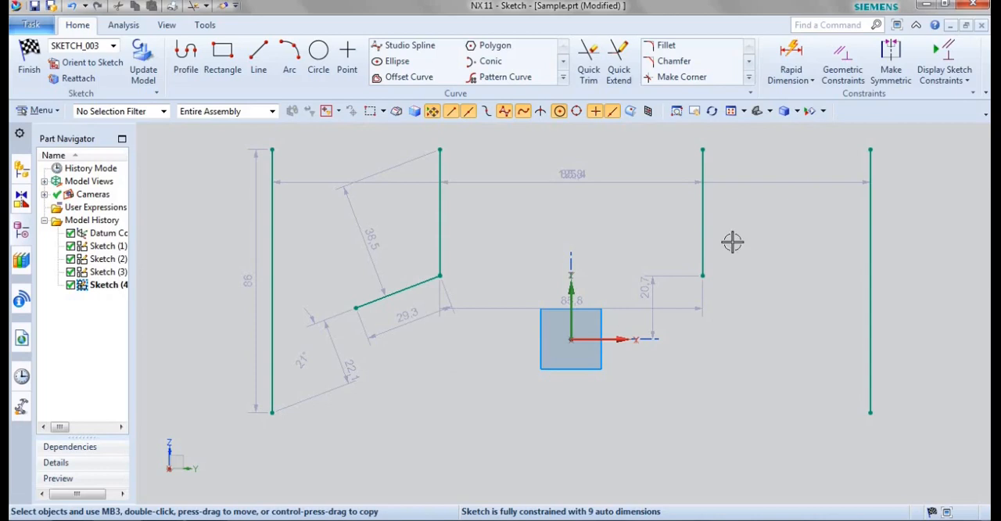
{"action": "left_click", "coordinate": [618, 63]}
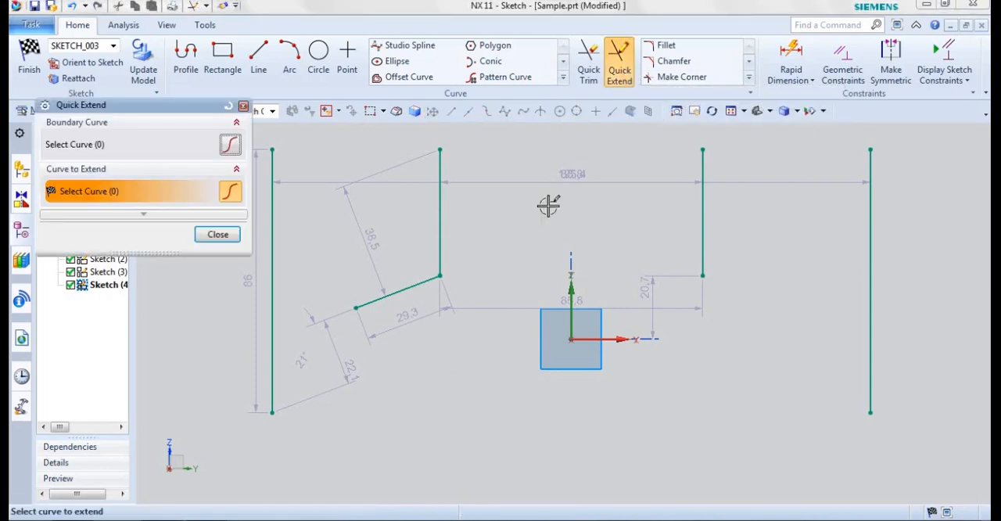
{"action": "left_click", "coordinate": [391, 292]}
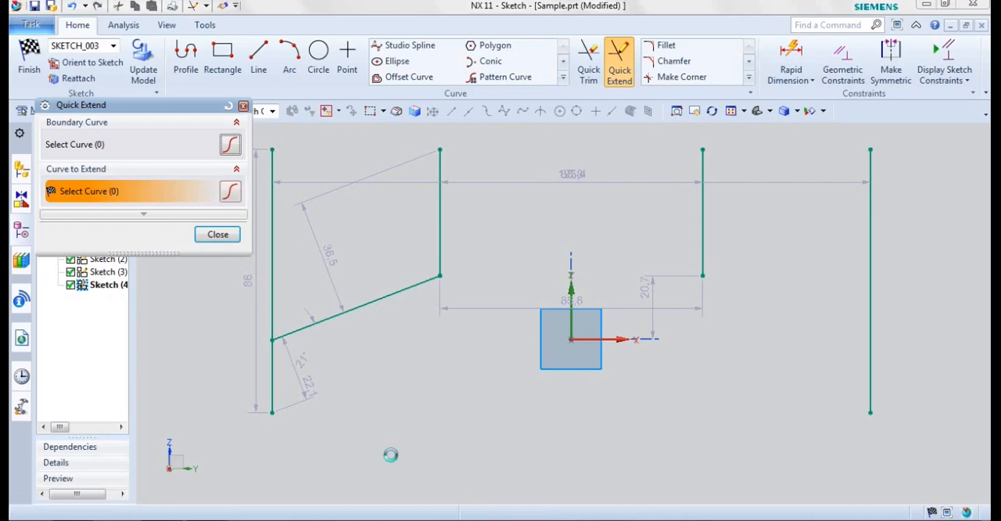
{"action": "key", "text": "ctrl+z"}
Step: Quick Extend the slanted line at its lower end to the far-left vertical line and at its upper end to the mirrored rectangle's inner line
{"action": "left_click", "coordinate": [618, 74]}
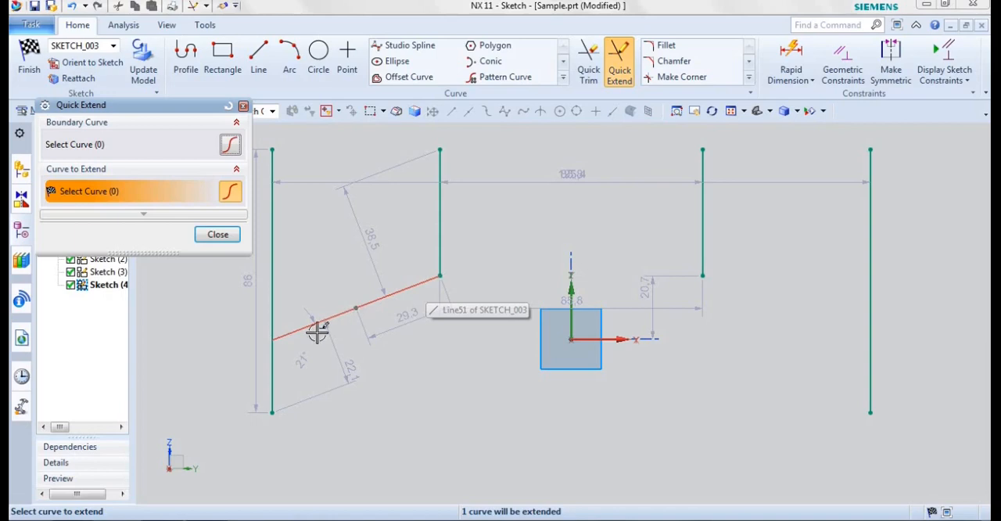
{"action": "left_click", "coordinate": [363, 309]}
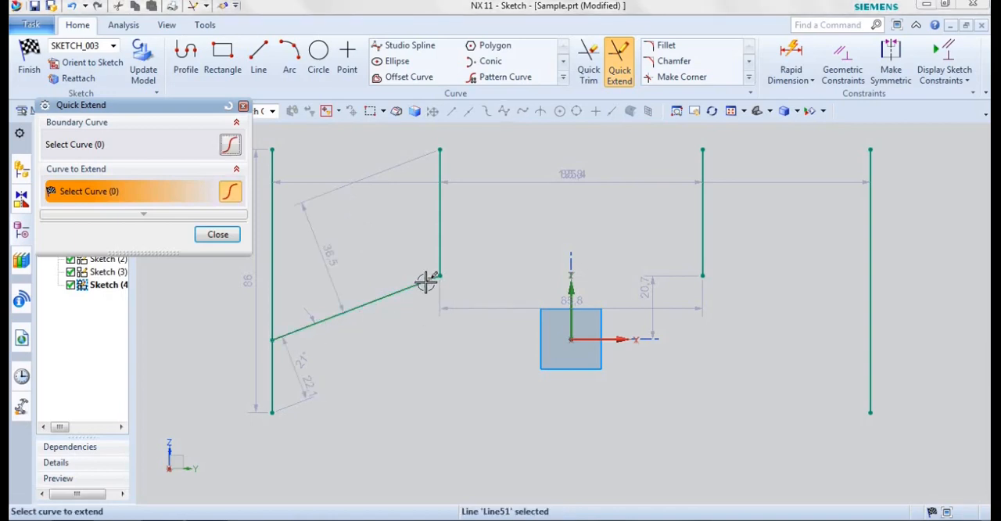
{"action": "left_click", "coordinate": [423, 282]}
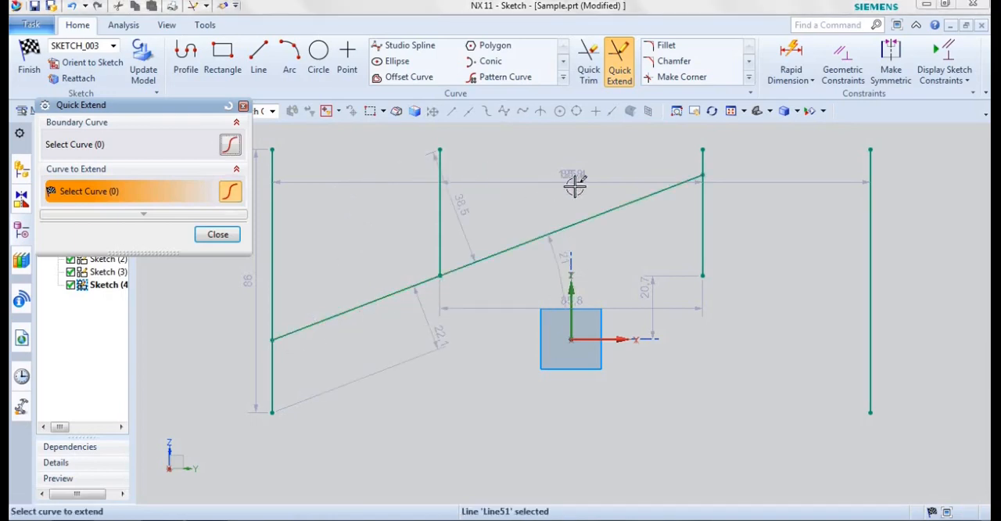
{"action": "left_click", "coordinate": [683, 186]}
{"action": "key", "text": "Escape"}
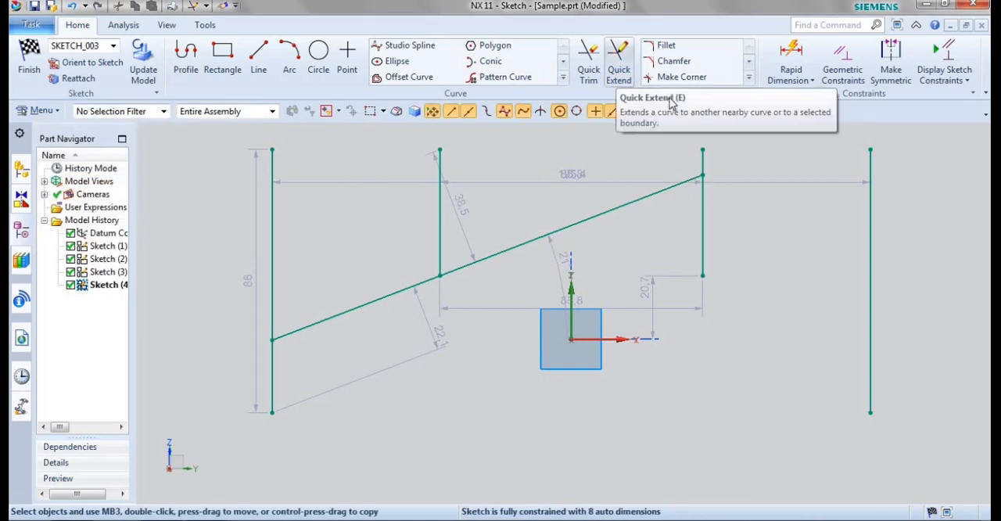
Step: Delete all curves and sketch a two-point rectangle about 59 mm wide and 70 mm high, about 30 mm left of the vertical axis
{"action": "left_click", "coordinate": [748, 78]}
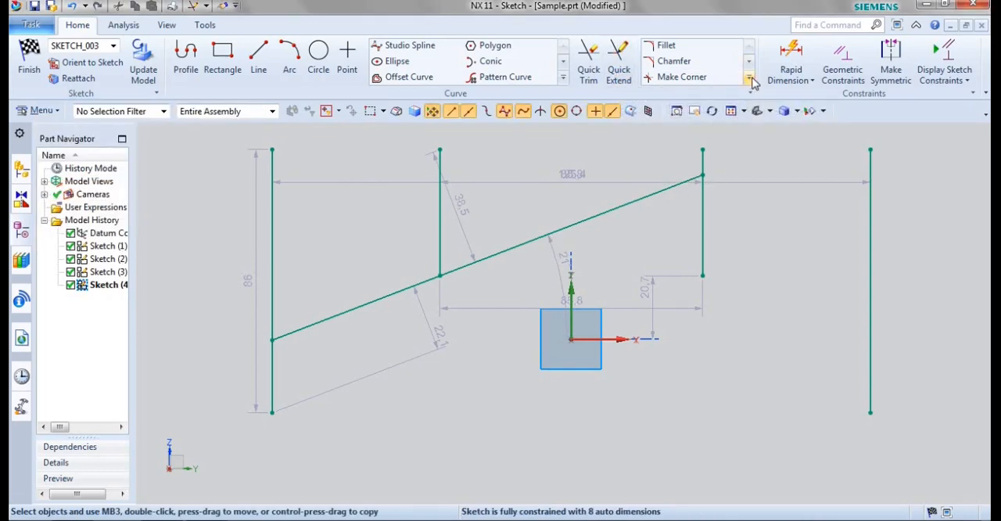
{"action": "left_click", "coordinate": [784, 157]}
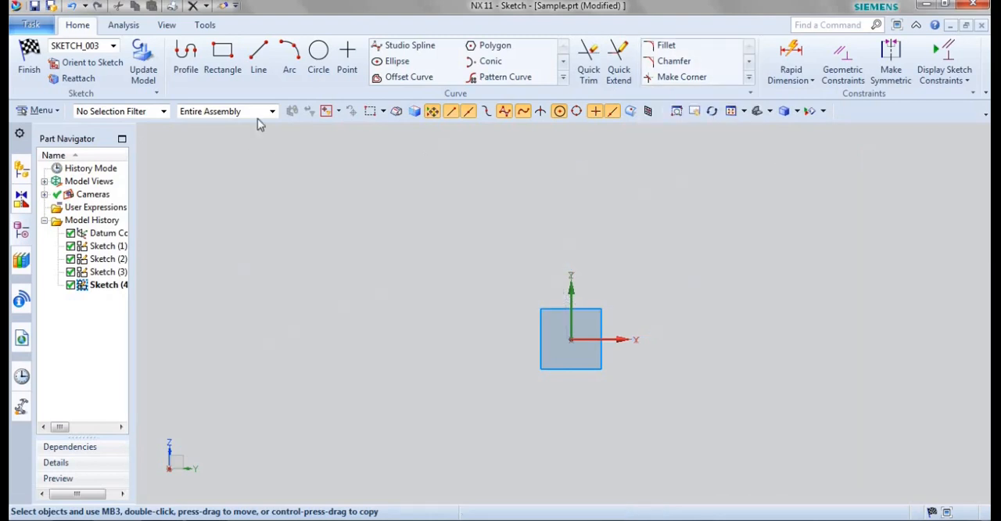
{"action": "left_click", "coordinate": [237, 73]}
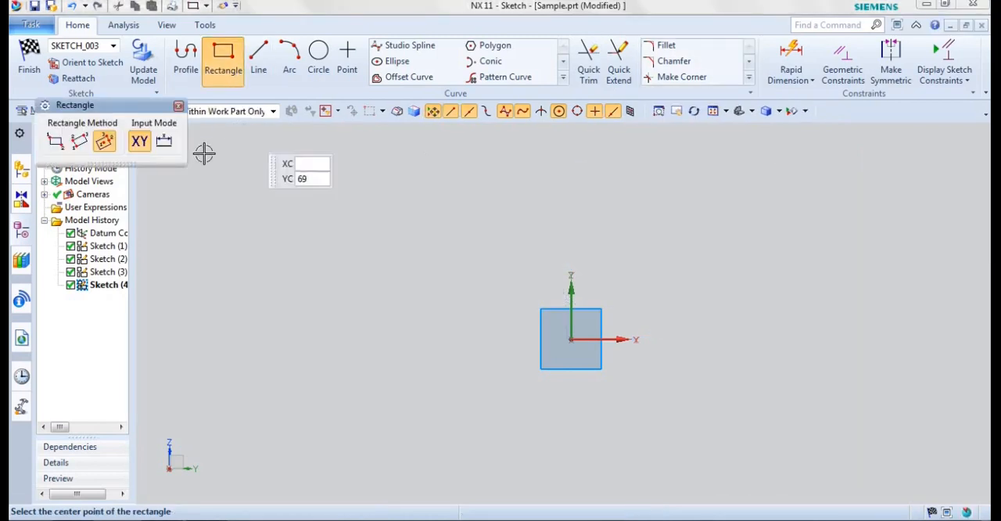
{"action": "left_click", "coordinate": [55, 141]}
{"action": "left_click", "coordinate": [298, 204]}
{"action": "left_click", "coordinate": [478, 418]}
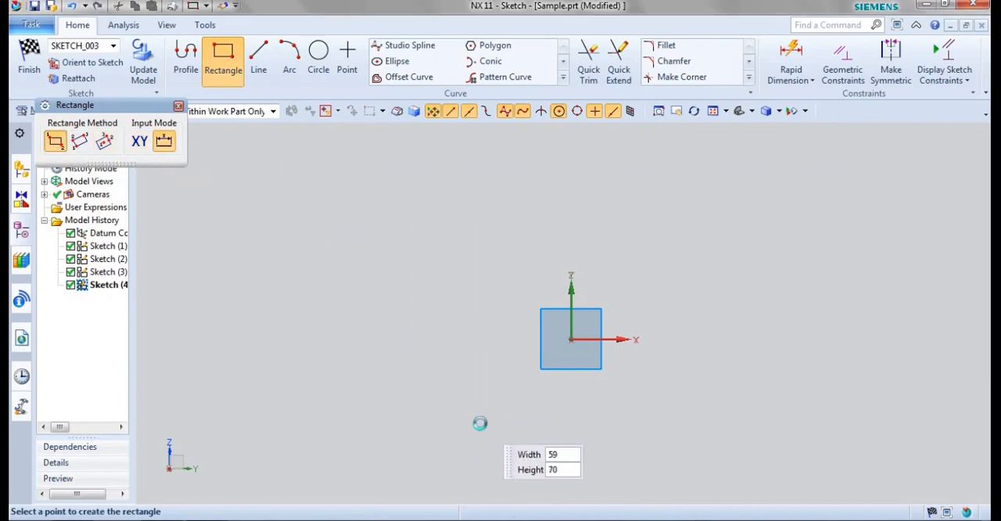
{"action": "key", "text": "Escape"}
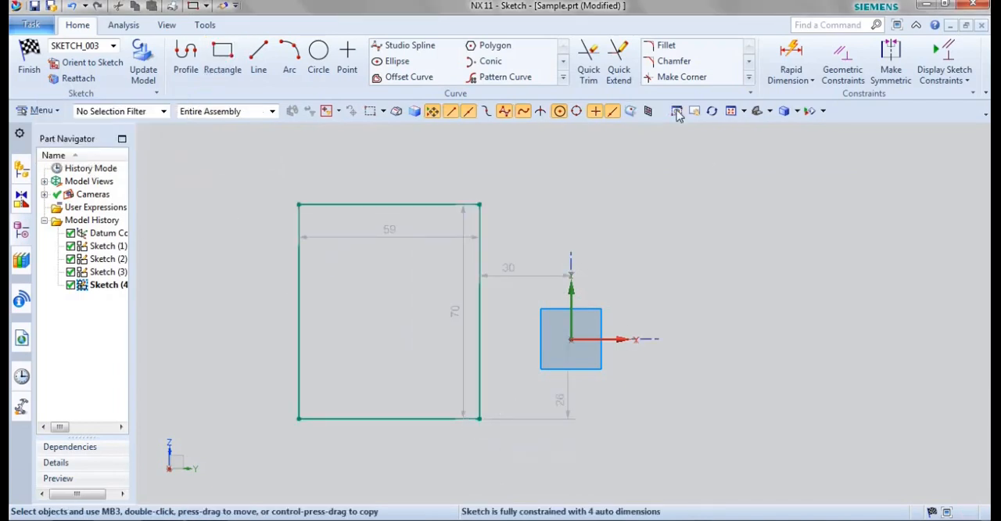
Step: Fillet the rectangle's upper right corner with a freely placed radius of about 24 mm
{"action": "left_click", "coordinate": [686, 49]}
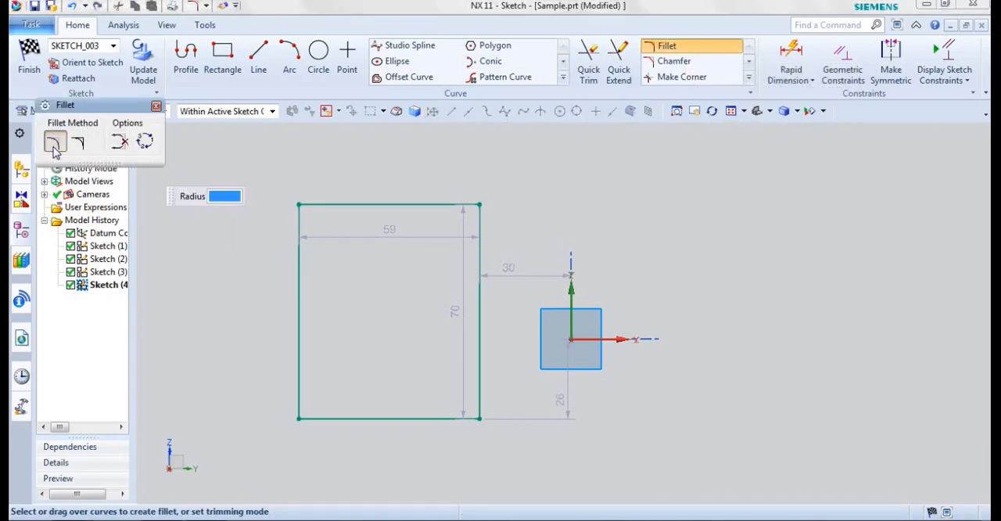
{"action": "left_click", "coordinate": [435, 204]}
{"action": "left_click", "coordinate": [478, 222]}
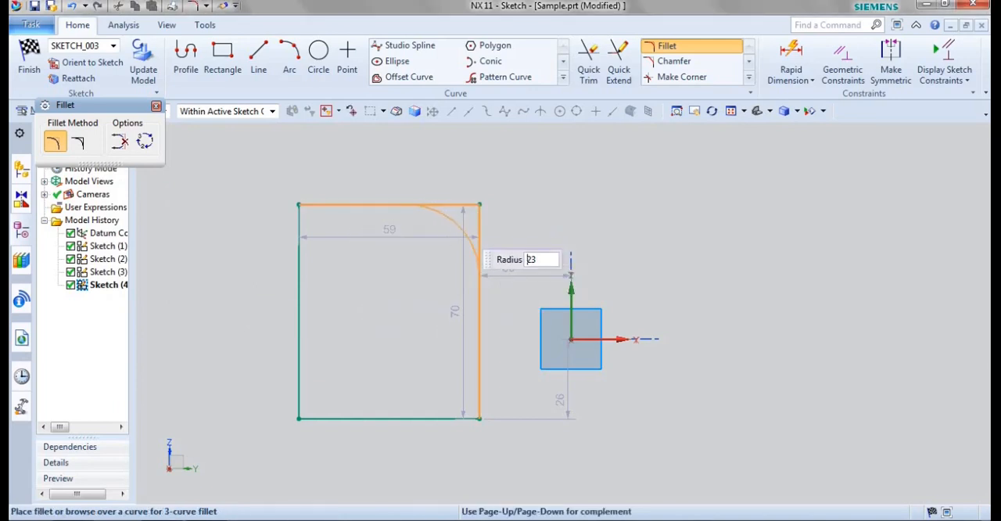
{"action": "left_click", "coordinate": [457, 226]}
{"action": "key", "text": "Escape"}
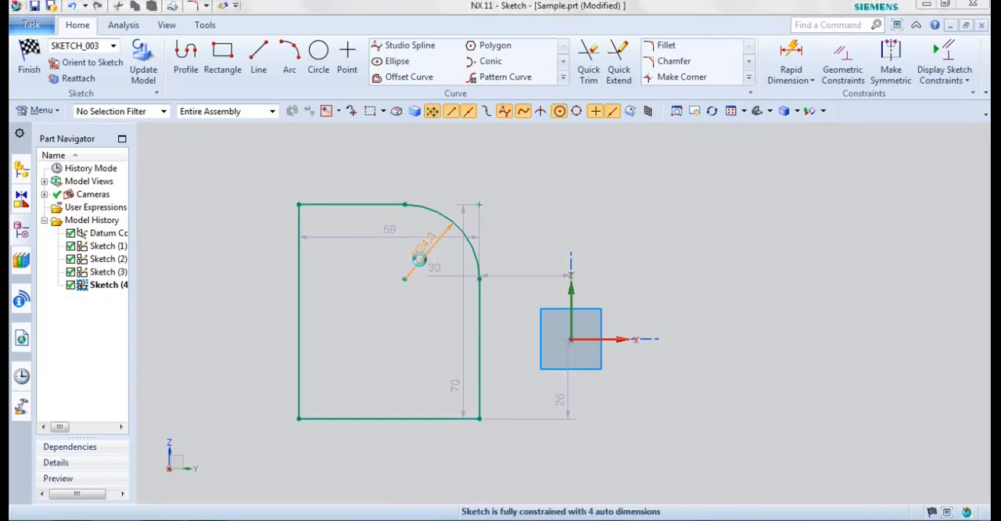
Step: Set the corner fillet's radius dimension to 15 mm
{"action": "double_click", "coordinate": [420, 258]}
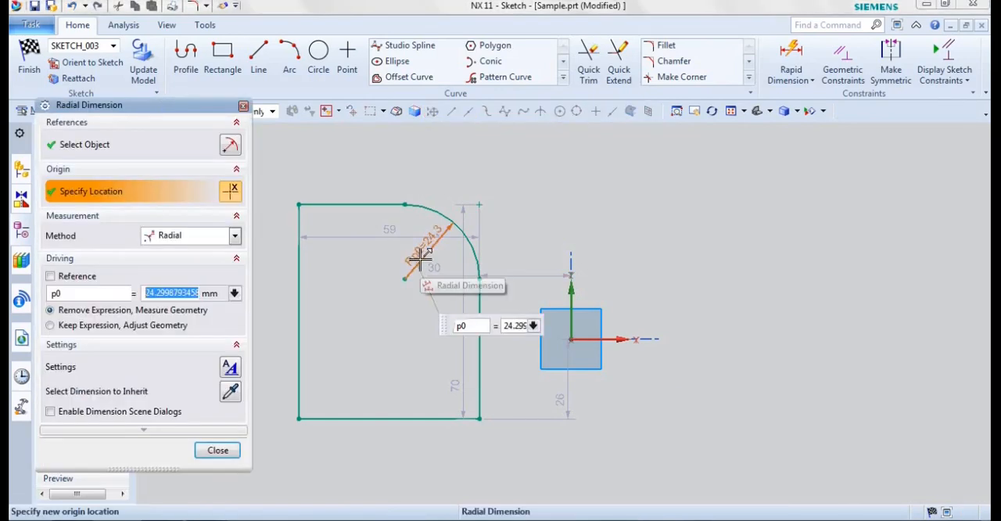
{"action": "type", "text": "15"}
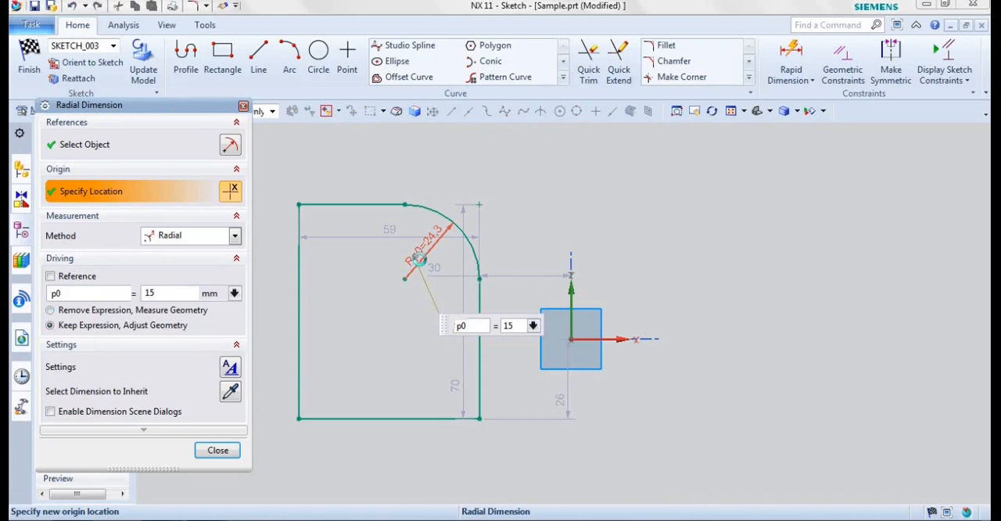
{"action": "key", "text": "Return"}
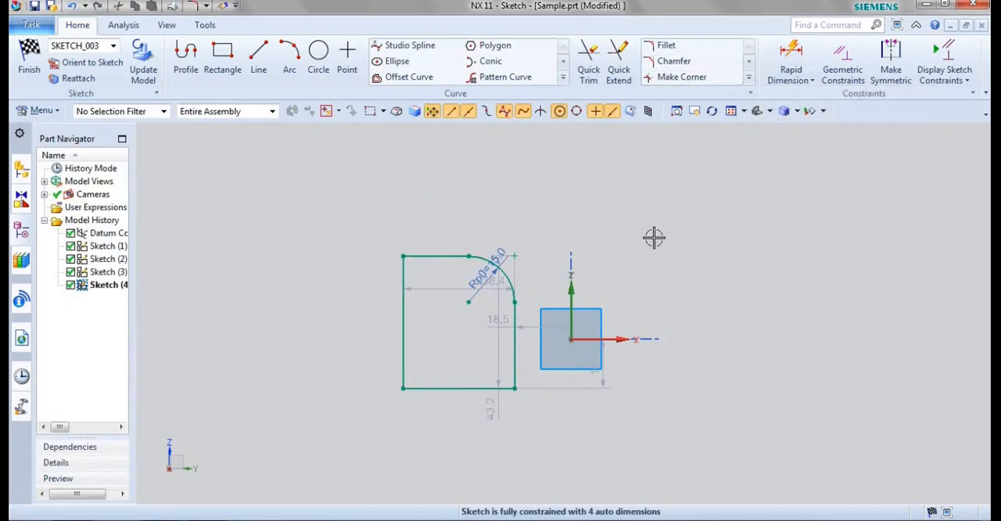
Step: Add a symmetric chamfer of about 8 mm to the profile's lower left corner
{"action": "left_click", "coordinate": [669, 63]}
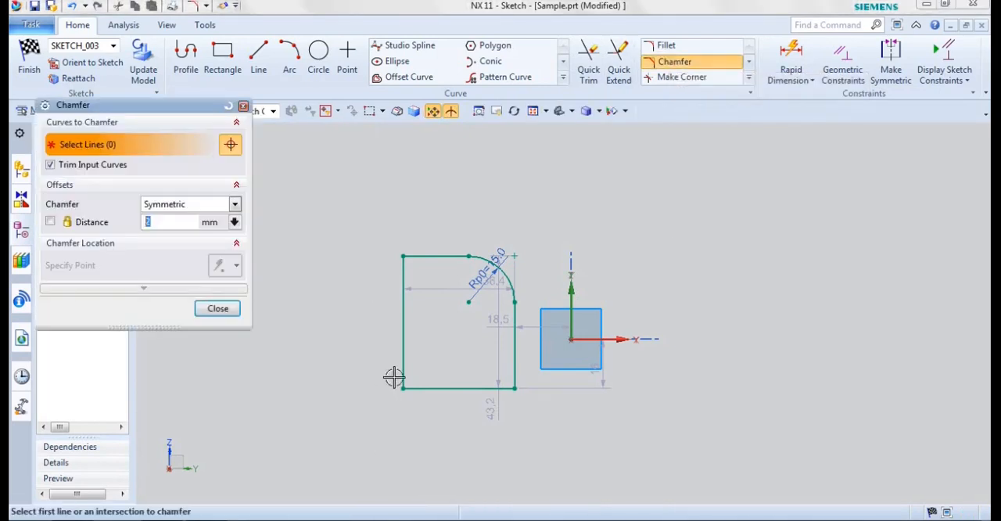
{"action": "left_click", "coordinate": [399, 340]}
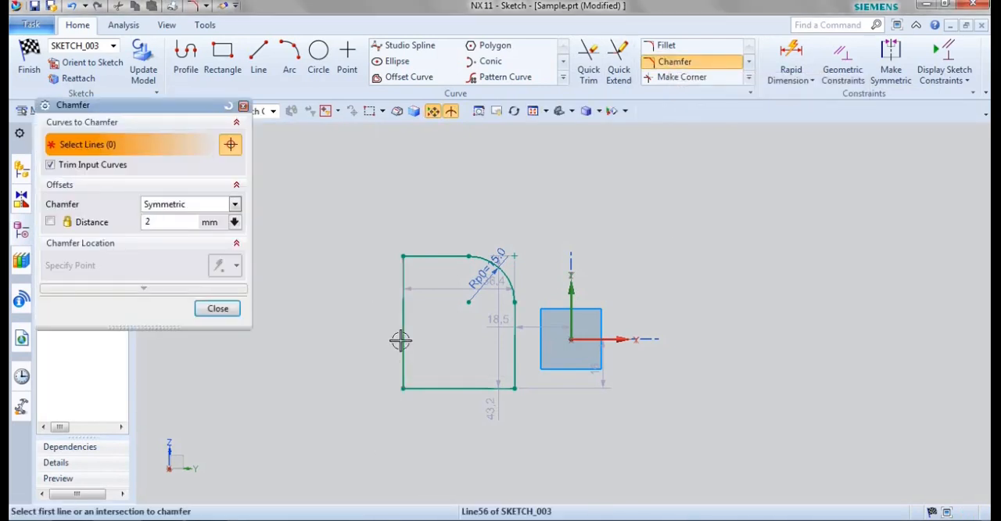
{"action": "left_click", "coordinate": [431, 389]}
{"action": "left_click", "coordinate": [413, 373]}
{"action": "key", "text": "Return"}
{"action": "left_click", "coordinate": [219, 310]}
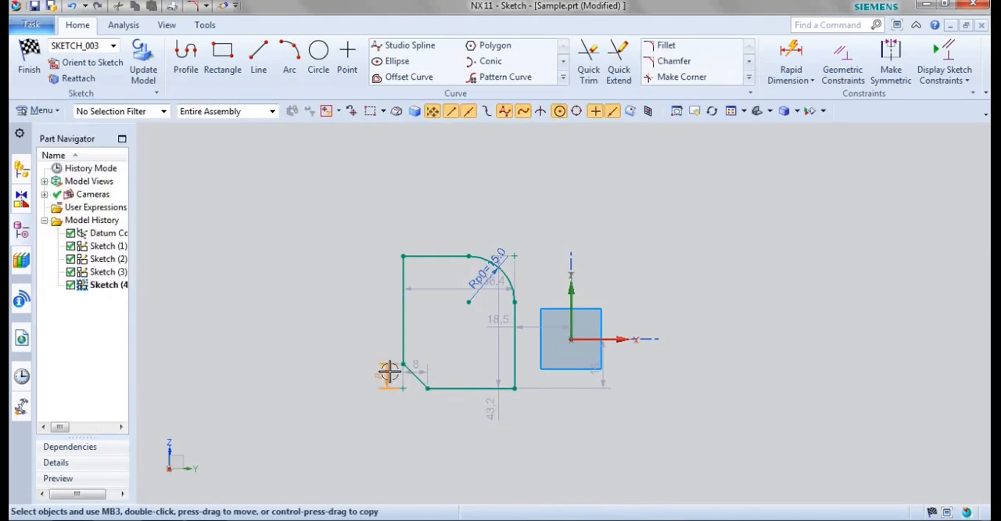
Step: Set the chamfer's vertical dimension to 15 mm and its horizontal dimension to 10 mm
{"action": "double_click", "coordinate": [388, 373]}
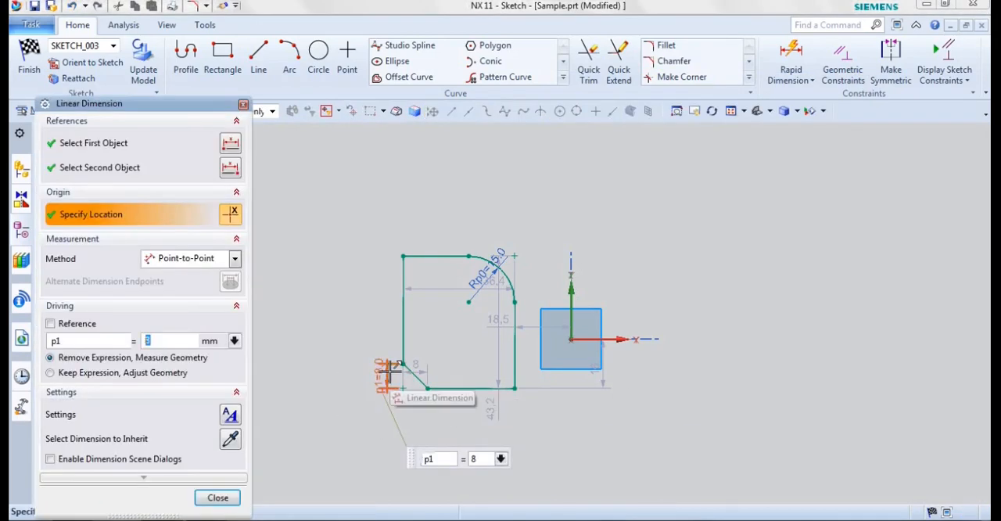
{"action": "type", "text": "15"}
{"action": "key", "text": "Return"}
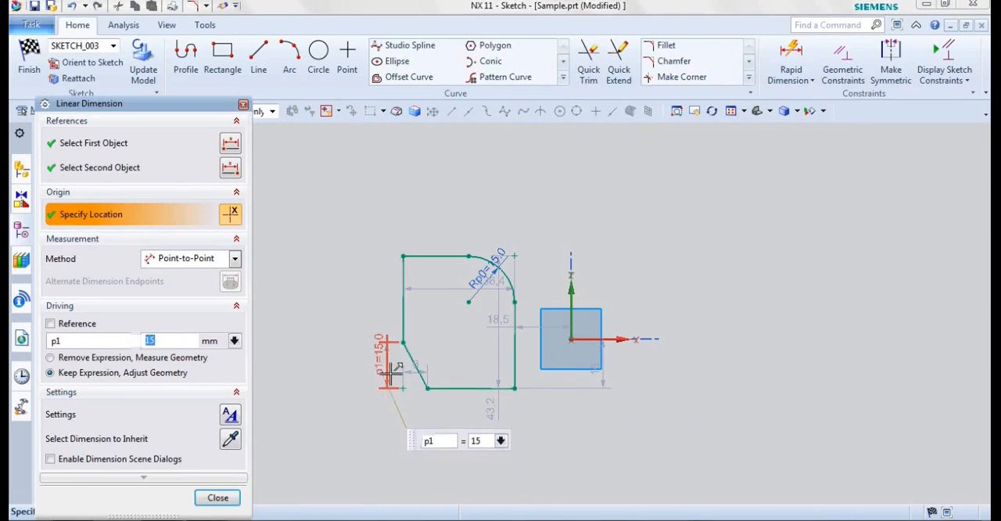
{"action": "double_click", "coordinate": [430, 363]}
{"action": "type", "text": "10"}
{"action": "key", "text": "Return"}
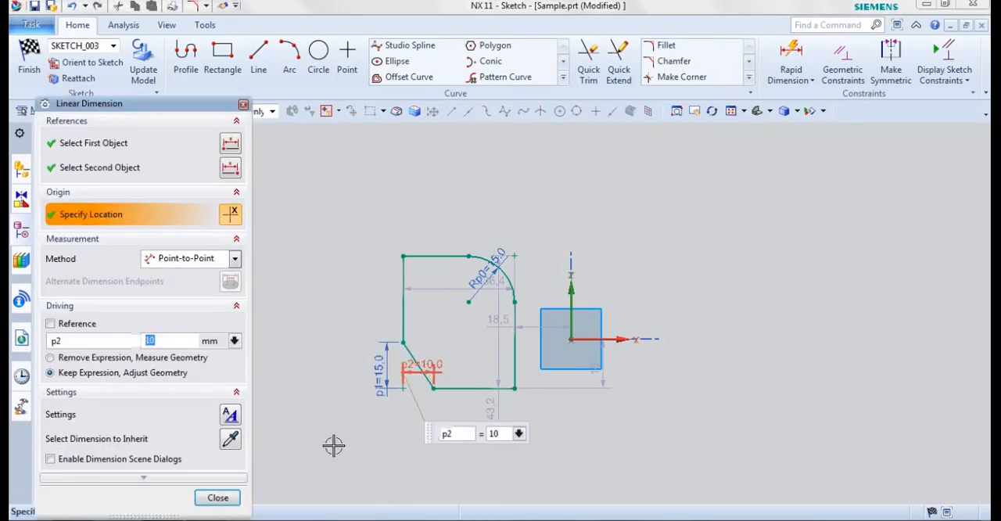
{"action": "left_click", "coordinate": [231, 498]}
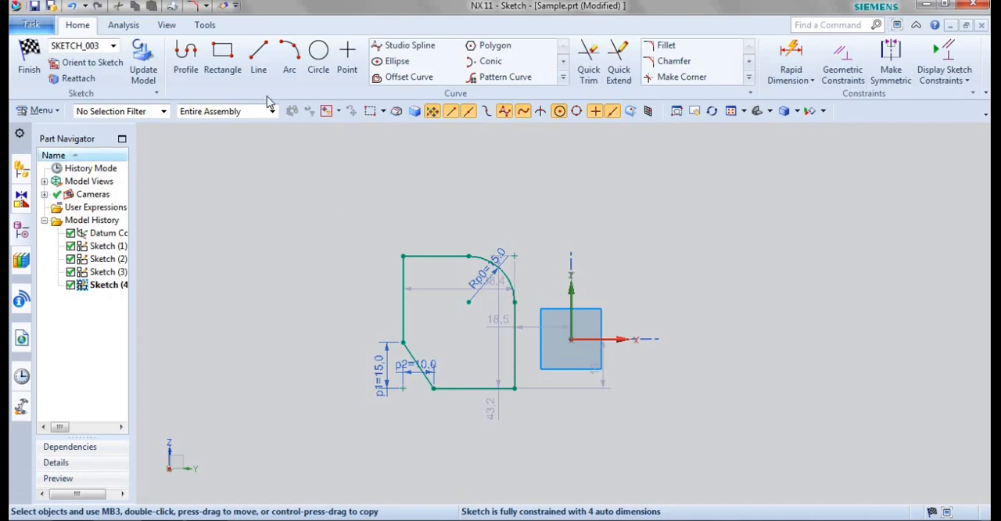
Step: Sketch a two-point rectangle about 32 mm wide and 48 mm high, about 41 mm right of the vertical axis
{"action": "left_click", "coordinate": [223, 55]}
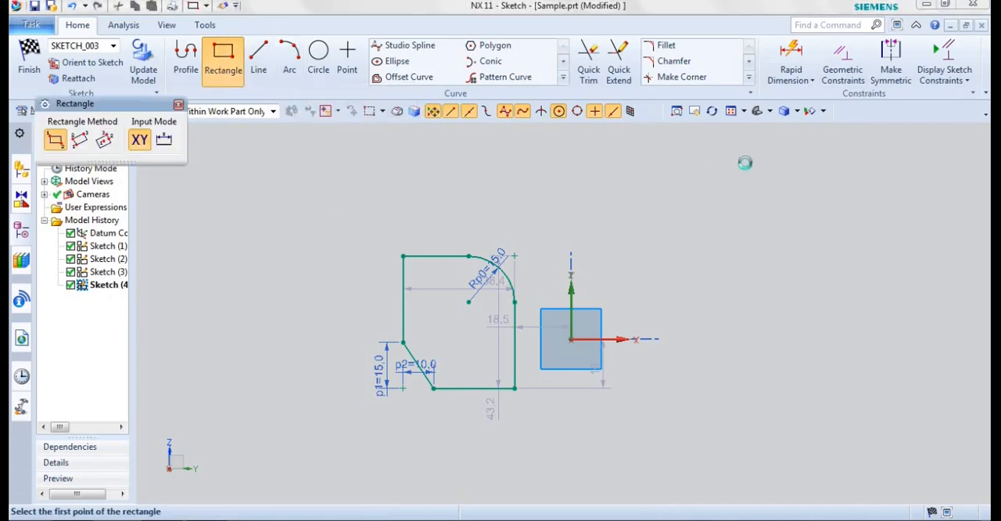
{"action": "left_click", "coordinate": [696, 174]}
{"action": "left_click", "coordinate": [795, 321]}
Step: Sketch a horizontal line about 33 mm long across the new rectangle's left edge and a vertical line about 18 mm down from its inner end
{"action": "left_click", "coordinate": [258, 56]}
{"action": "left_click", "coordinate": [646, 240]}
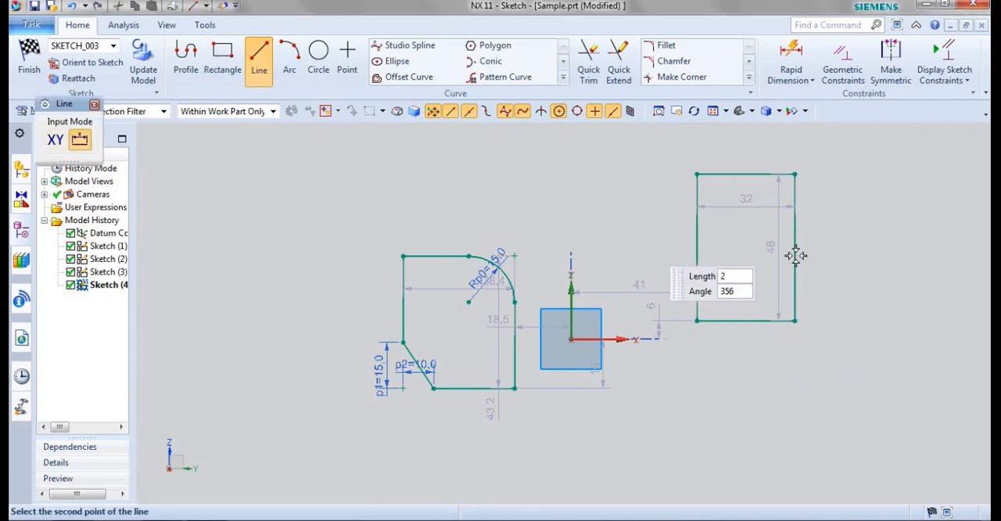
{"action": "left_click", "coordinate": [745, 240]}
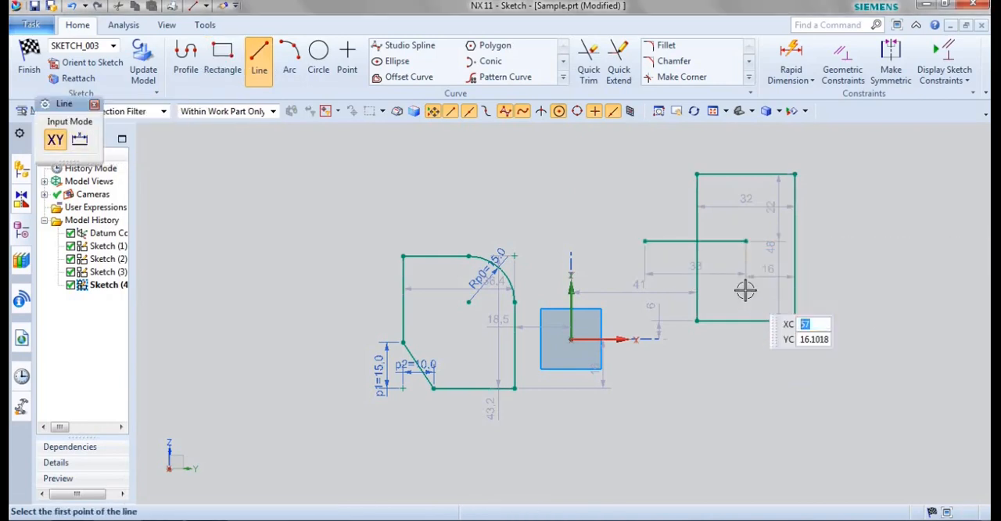
{"action": "left_click", "coordinate": [745, 241]}
{"action": "left_click", "coordinate": [744, 295]}
{"action": "key", "text": "Escape"}
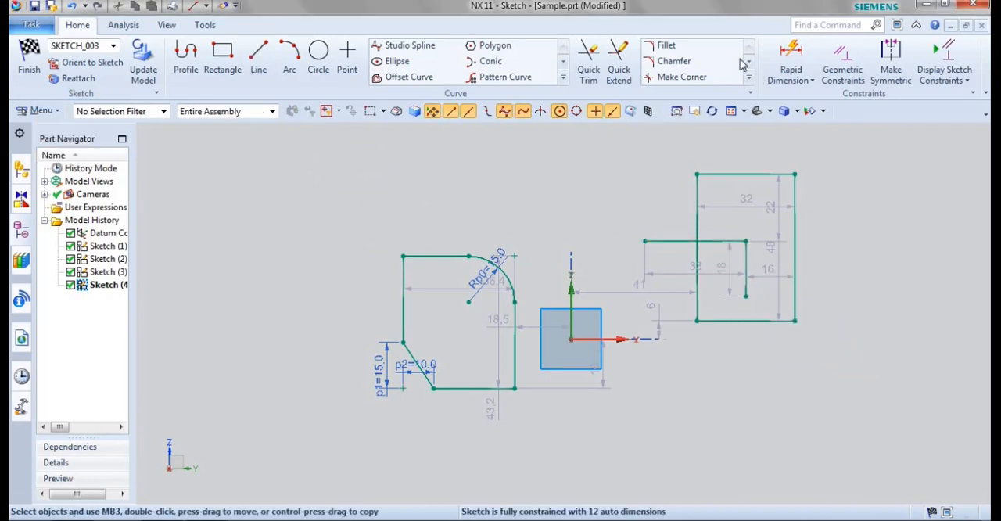
Step: Make a corner between the right-hand rectangle's bottom edge and the short inner vertical line, keeping the bottom edge's left portion
{"action": "left_click", "coordinate": [677, 77]}
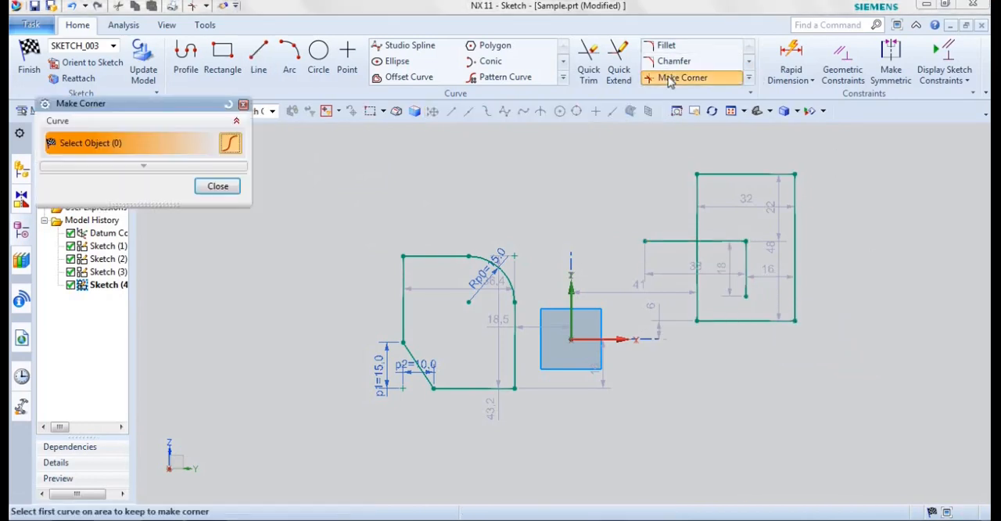
{"action": "left_click", "coordinate": [729, 320]}
{"action": "left_click", "coordinate": [745, 284]}
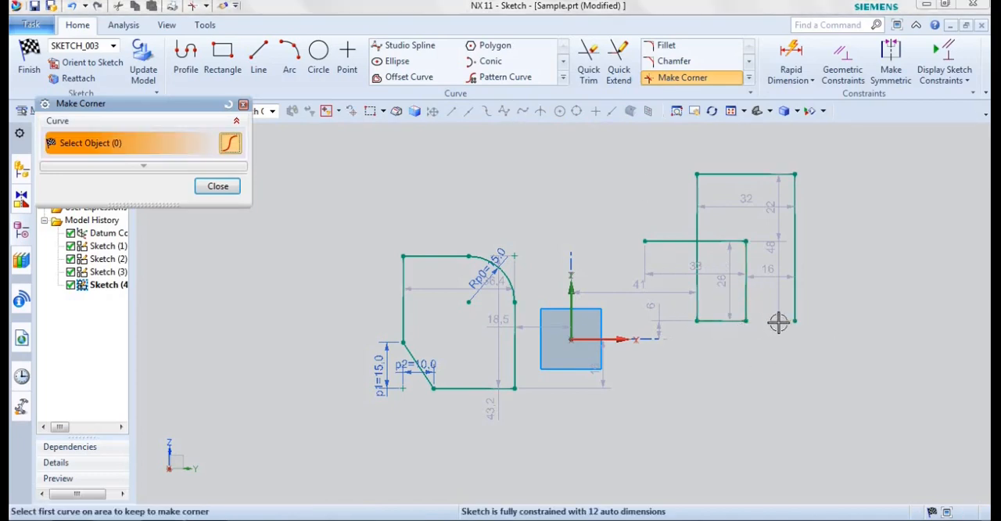
{"action": "key", "text": "Escape"}
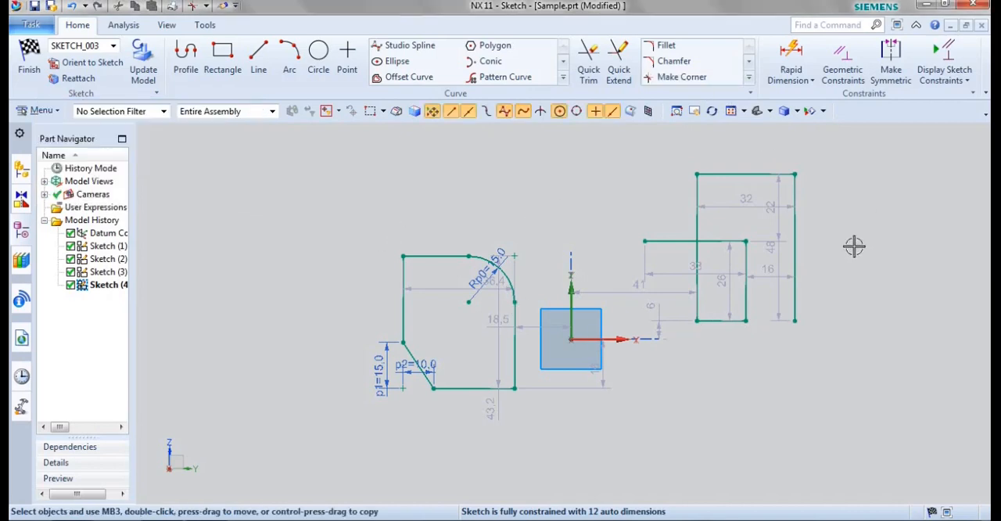
Step: Make a corner between the rectangle's left edge and the horizontal line crossing it, keeping the edge's lower part and the line's inner part
{"action": "left_click", "coordinate": [682, 78]}
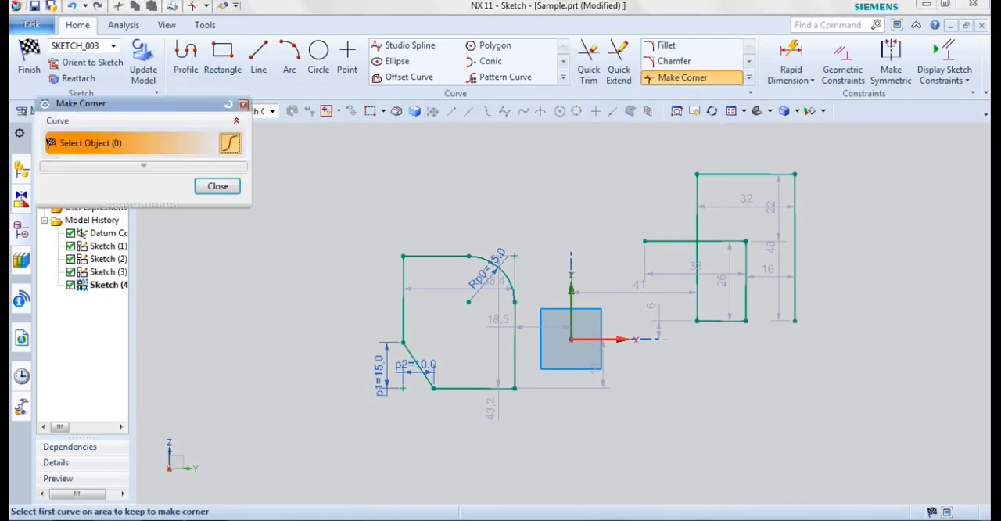
{"action": "left_click", "coordinate": [697, 288]}
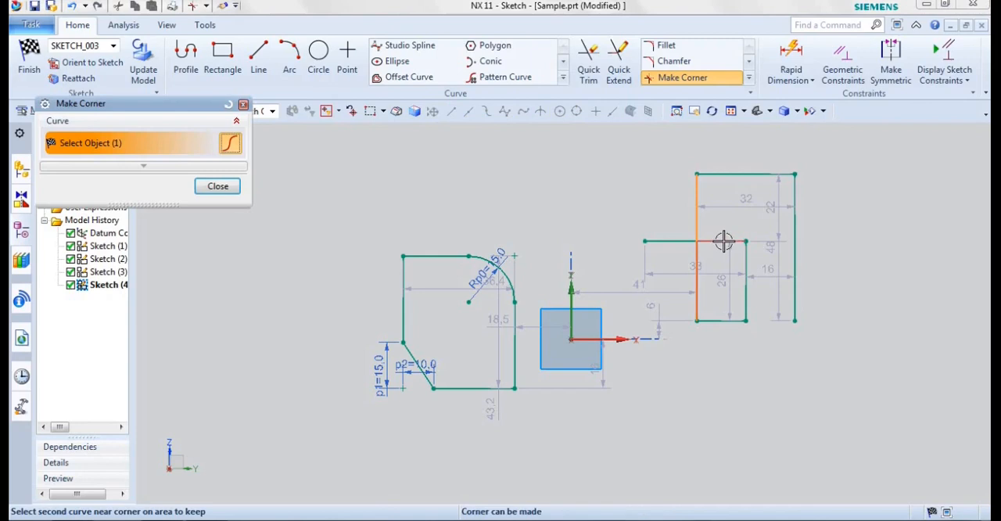
{"action": "left_click", "coordinate": [716, 249]}
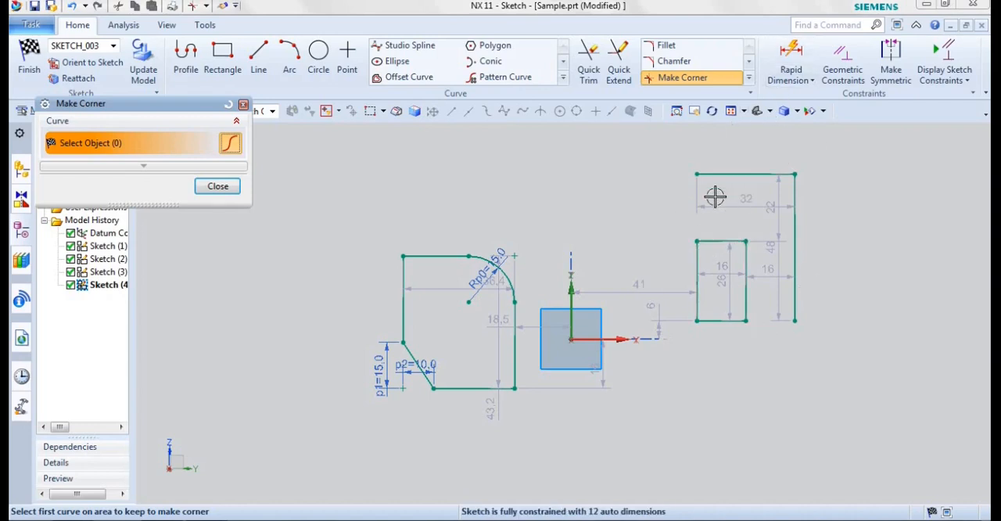
{"action": "key", "text": "Escape"}
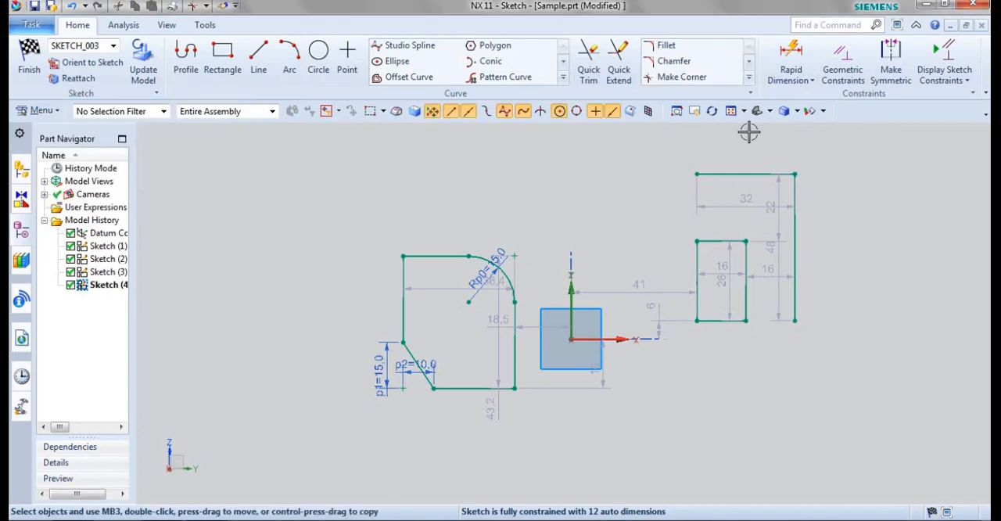
{"action": "left_click", "coordinate": [748, 76]}
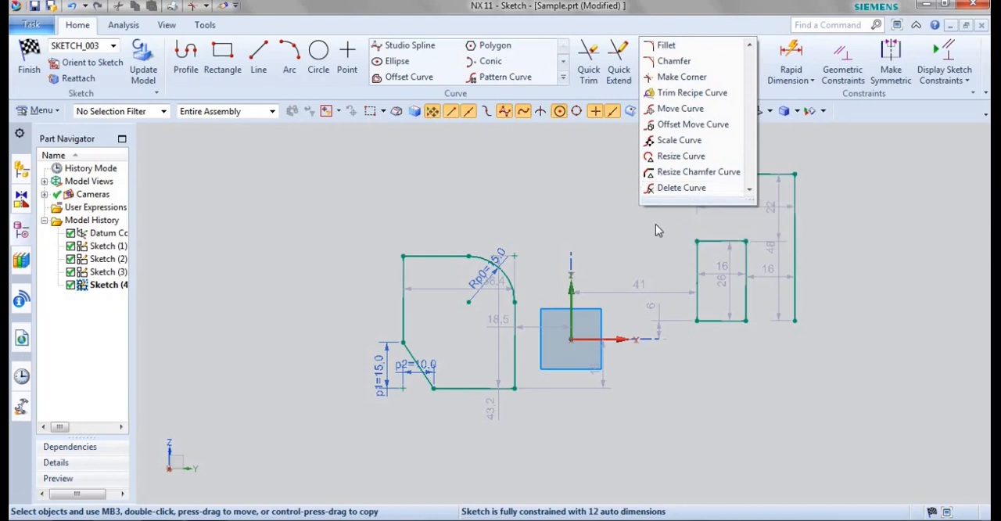
{"action": "left_click", "coordinate": [647, 236]}
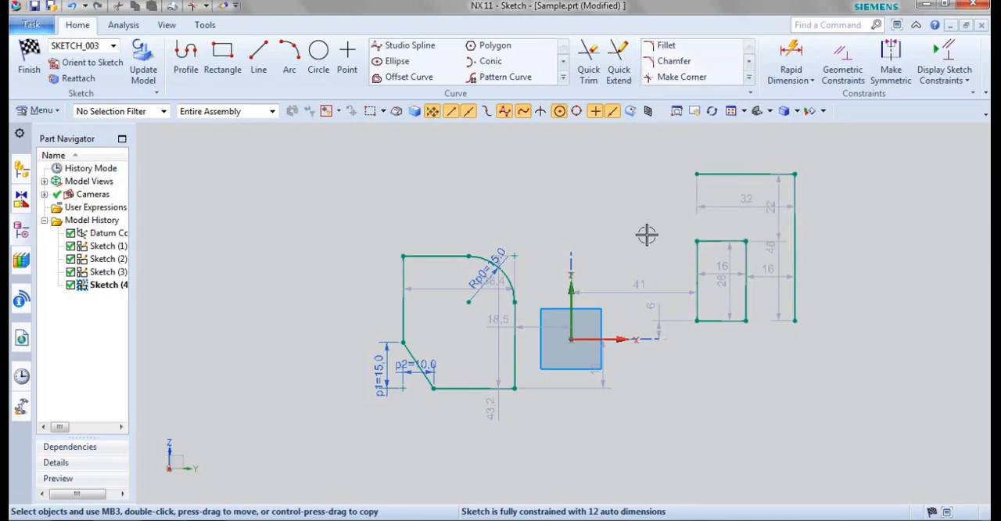